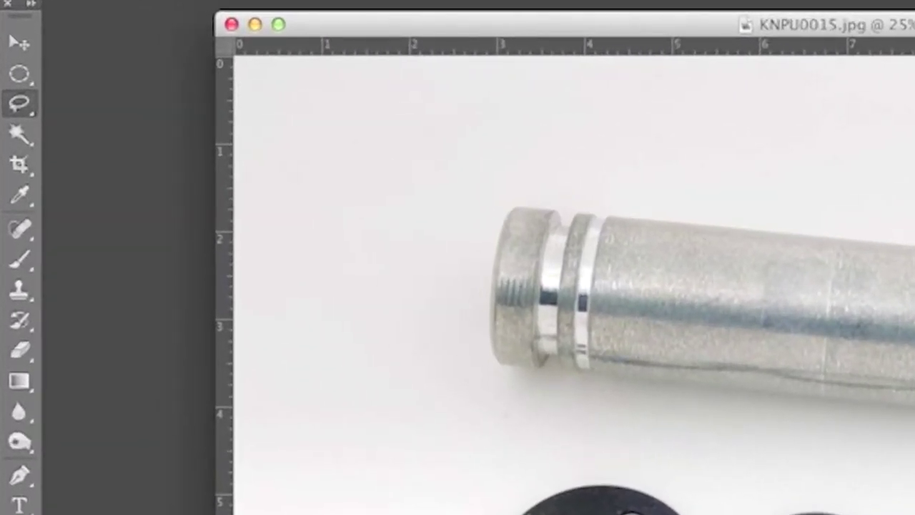
# Select the white background with the Magic Wand, adding the O-ring interiors and part of the pin's shadow, and undo the last addition.
pyautogui.press('w')
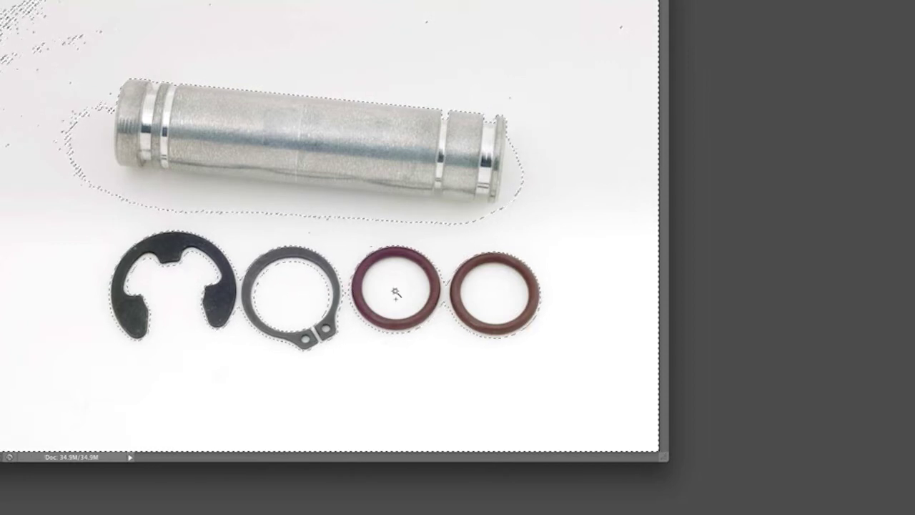
pyautogui.keyDown('shift'); pyautogui.click(395, 294); pyautogui.keyUp('shift')
pyautogui.keyDown('shift'); pyautogui.click(485, 299); pyautogui.keyUp('shift')
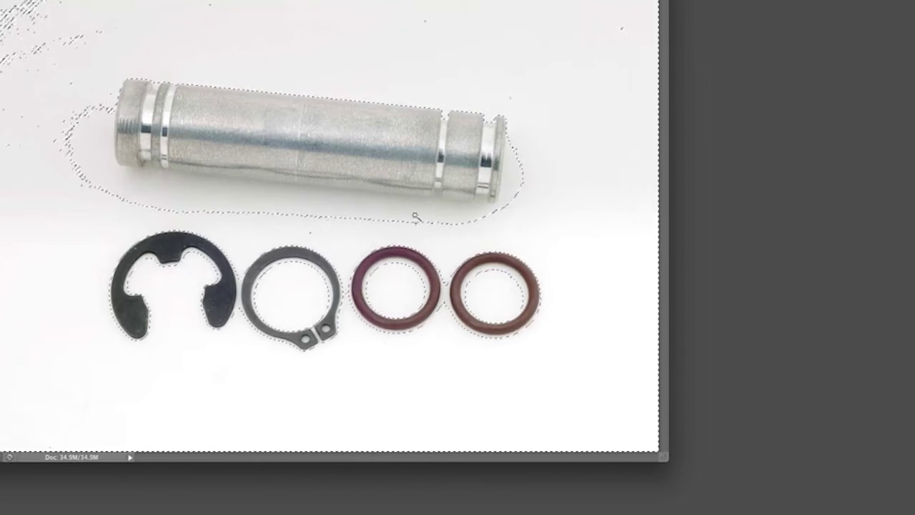
pyautogui.keyDown('alt'); pyautogui.click(514, 193); pyautogui.keyUp('alt')
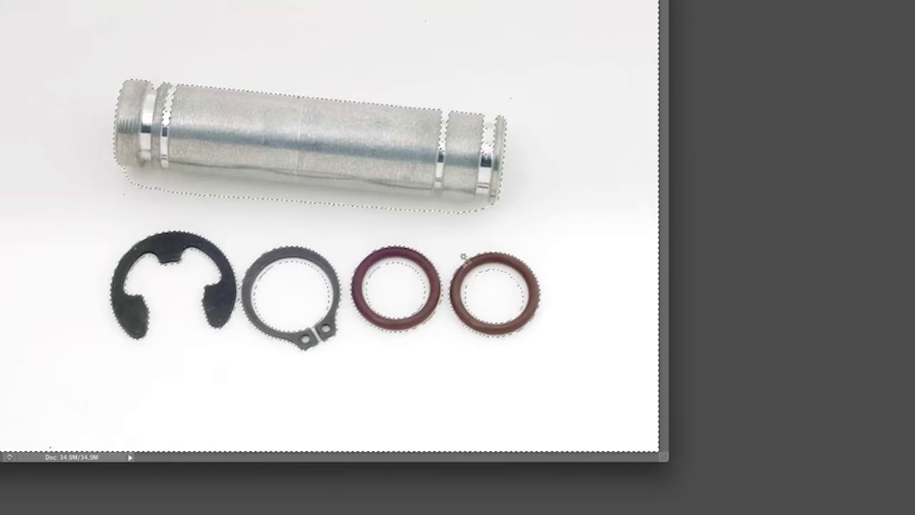
pyautogui.keyDown('alt'); pyautogui.click(266, 200); pyautogui.keyUp('alt')
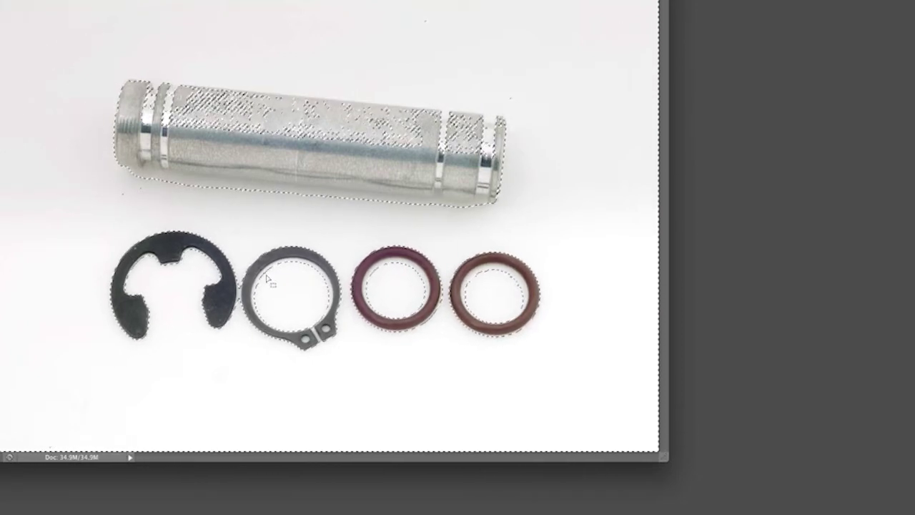
pyautogui.hotkey('ctrl', 'z')
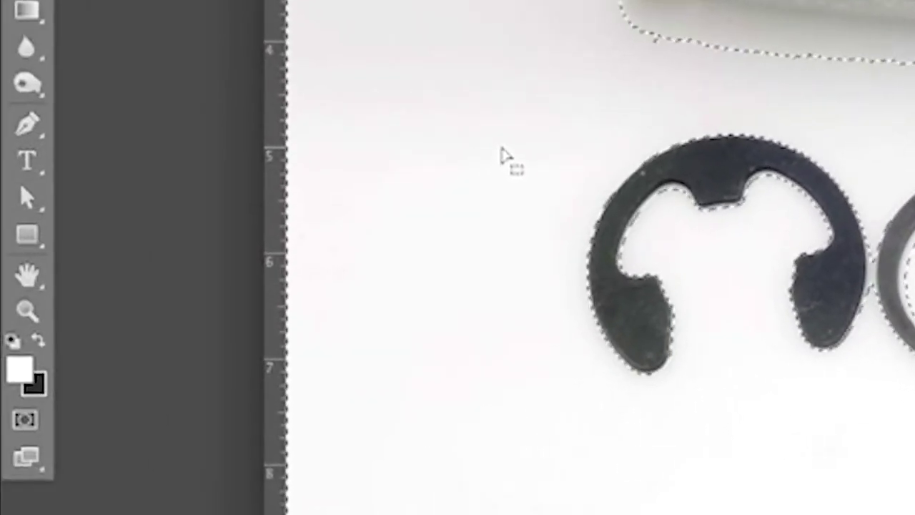
# Set the foreground color to white (ffffff) and the background color to black.
pyautogui.click(21, 377)
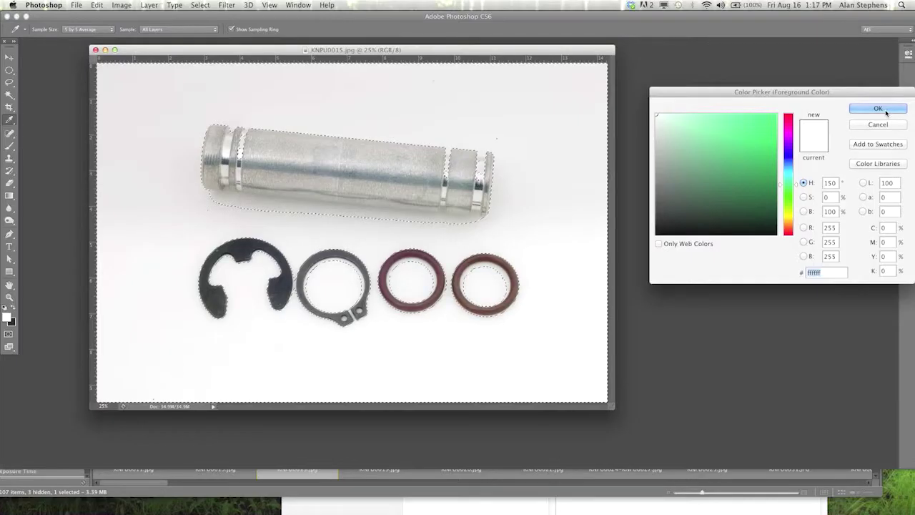
pyautogui.click(886, 36)
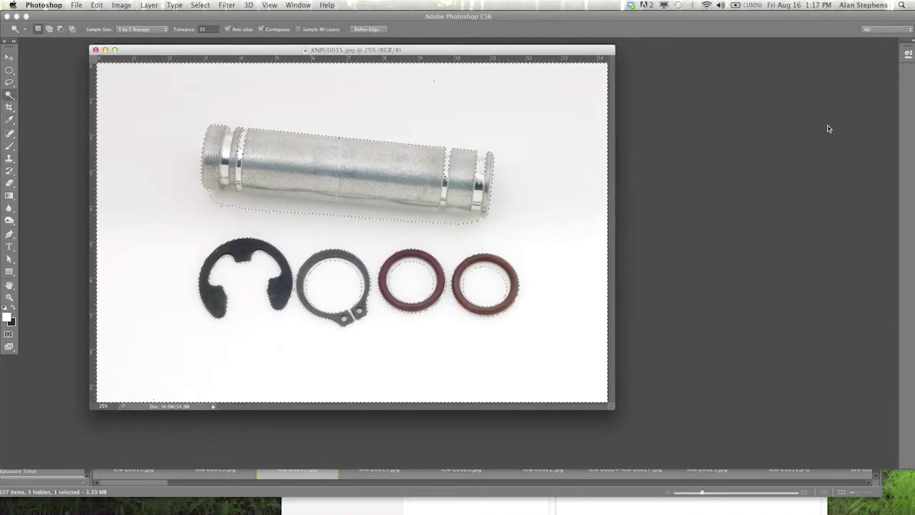
pyautogui.click(12, 325)
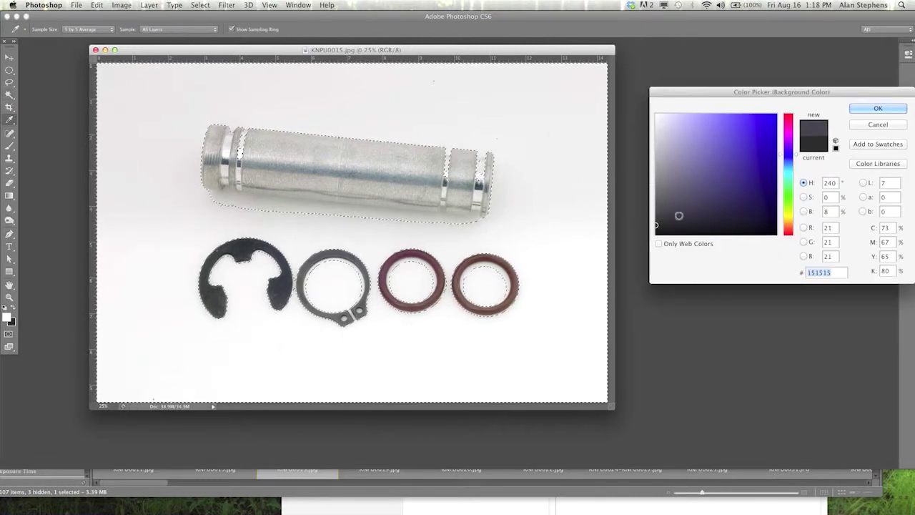
pyautogui.click(877, 108)
pyautogui.press('w')
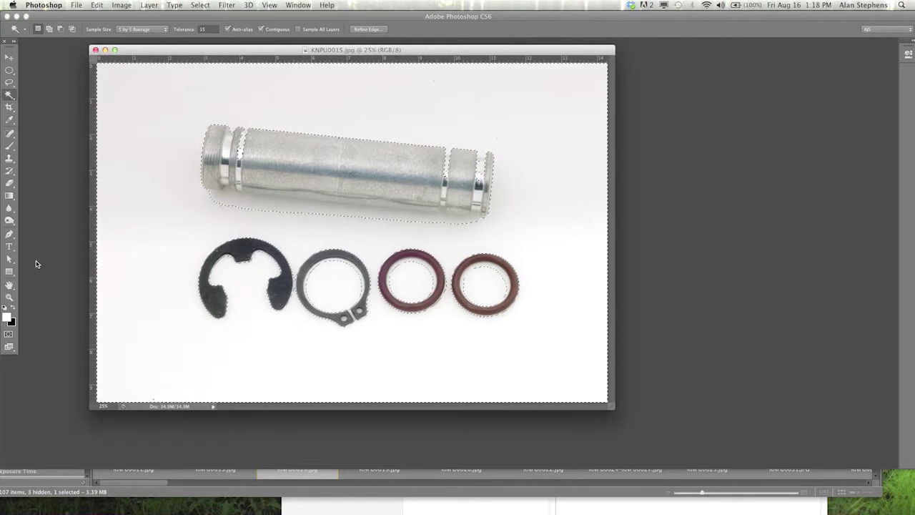
# Enter Quick Mask mode and outline the masked shadow strip along the pin's lower edge with straight Lasso segments.
pyautogui.press('q')
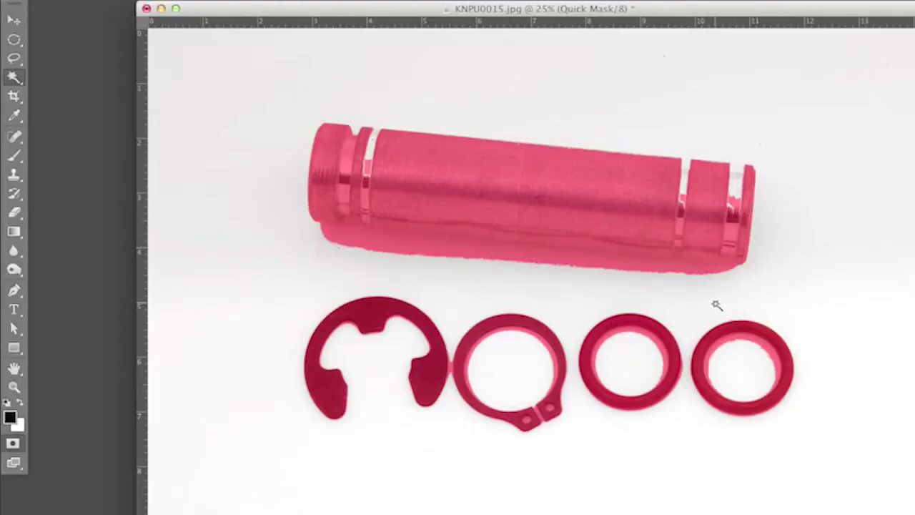
pyautogui.press('l')
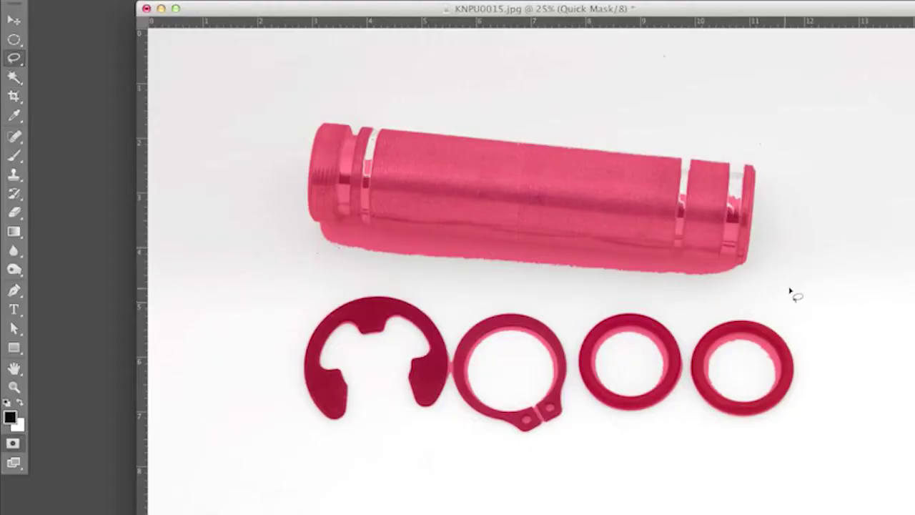
pyautogui.click(21, 65)
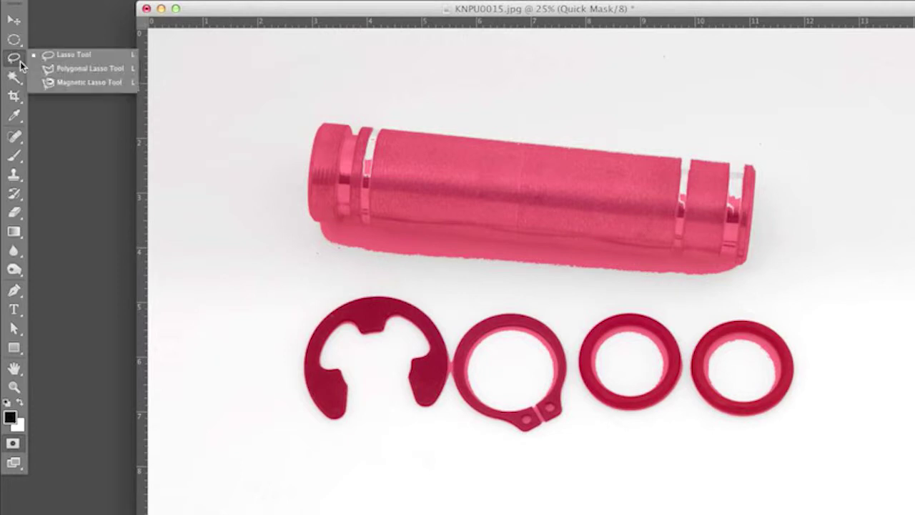
pyautogui.click(74, 64)
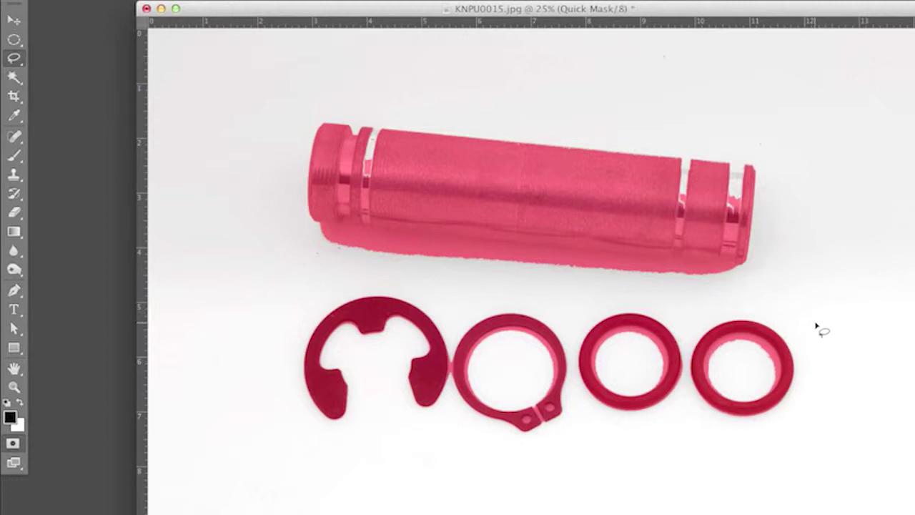
pyautogui.click(762, 268)
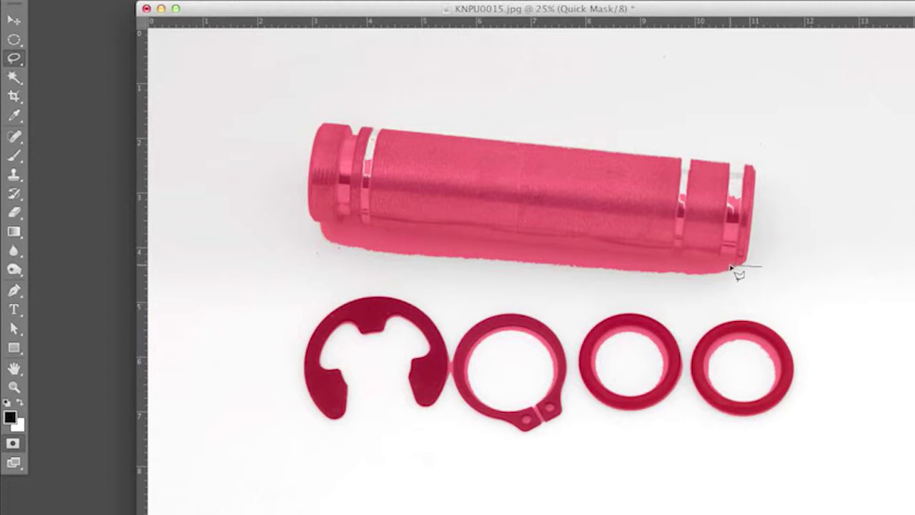
pyautogui.click(280, 218)
pyautogui.click(296, 272)
pyautogui.click(819, 310)
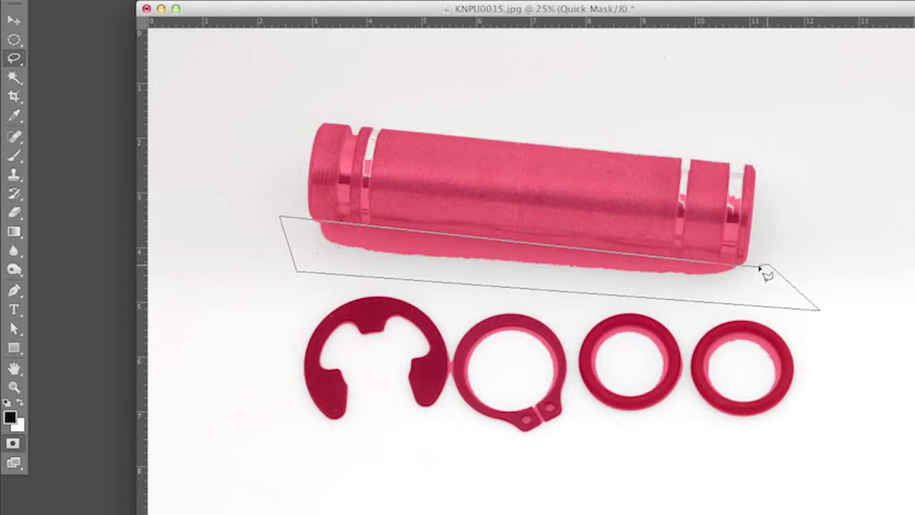
pyautogui.doubleClick(760, 267)
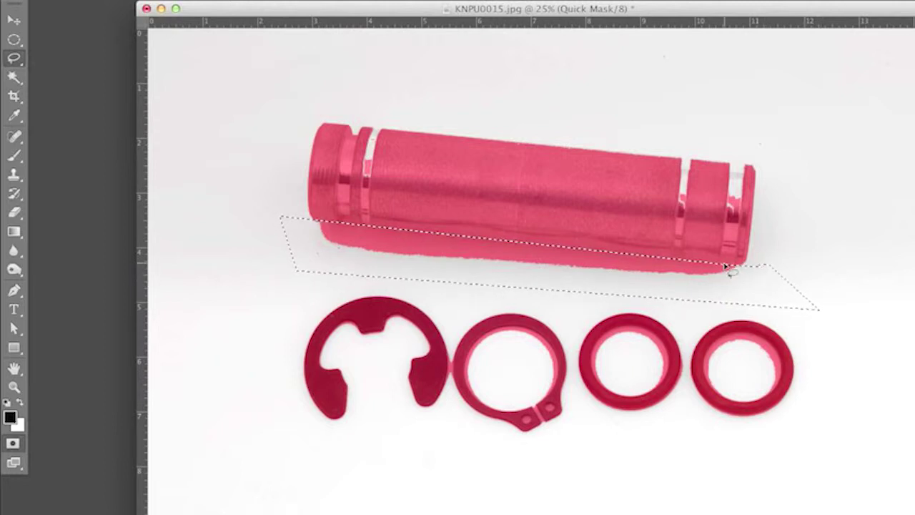
# Swap to a white foreground and black background, clear the outlined shadow strip to the background color, and undo the attempt.
pyautogui.scroll(5, 759, 266)
pyautogui.scroll(3, 725, 266)
pyautogui.scroll(-5, 725, 266)
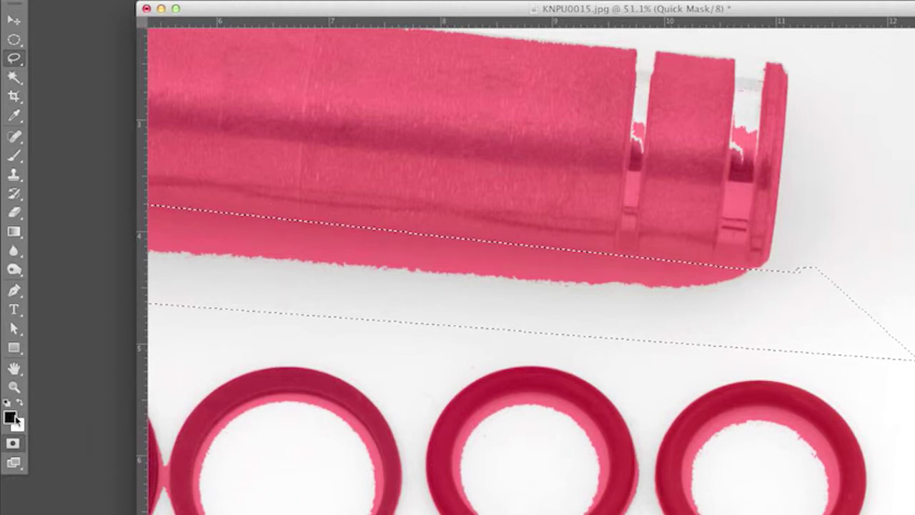
pyautogui.press('x')
pyautogui.press('x')
pyautogui.press('x')
pyautogui.press('x')
pyautogui.press('x')
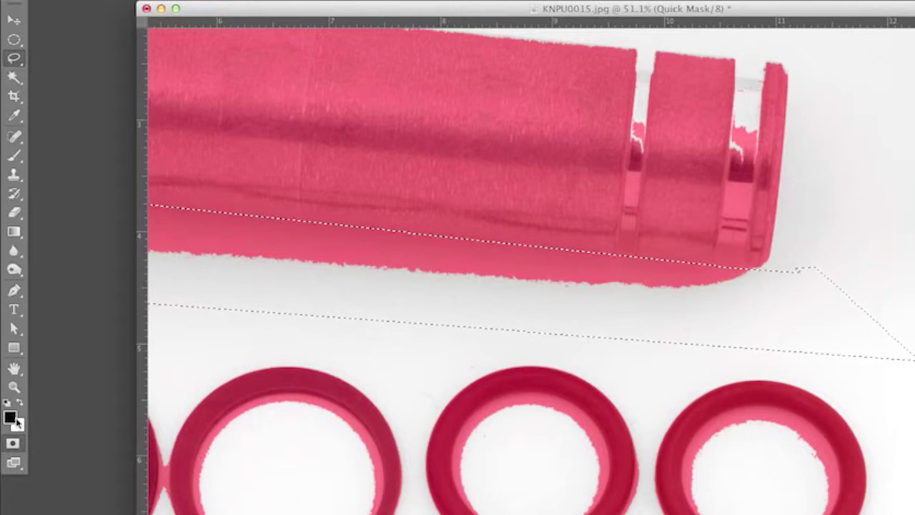
pyautogui.press('x')
pyautogui.press('x')
pyautogui.press('x')
pyautogui.press('x')
pyautogui.press('x')
pyautogui.press('x')
pyautogui.press('x')
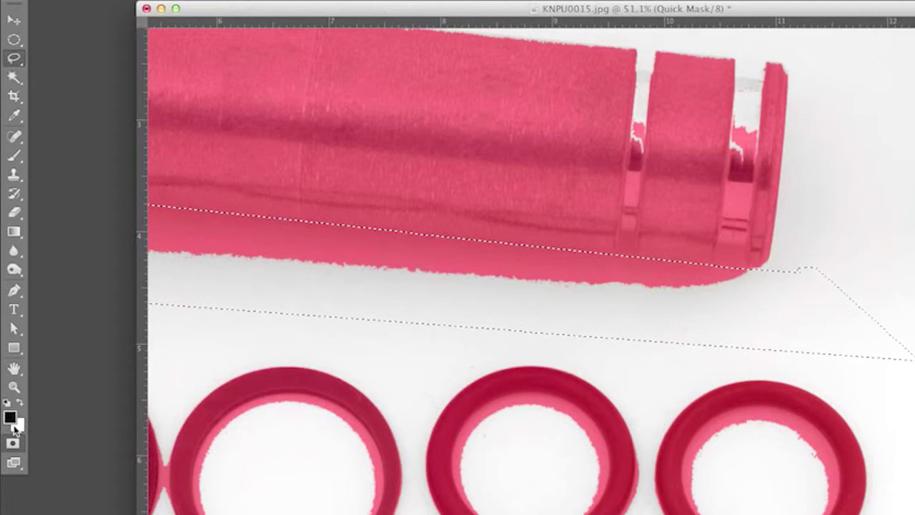
pyautogui.press('x')
pyautogui.press('x')
pyautogui.press('x')
pyautogui.press('Delete')
pyautogui.press('super+d')
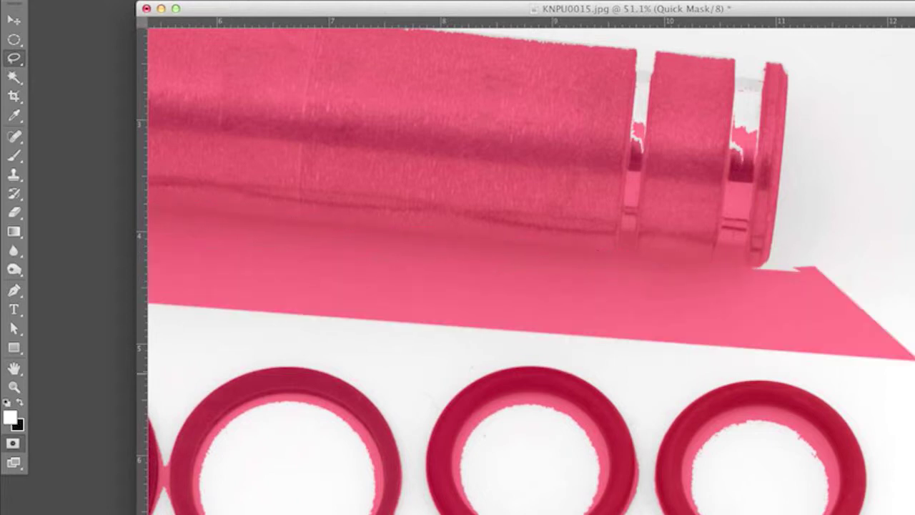
pyautogui.press('super+alt+z')
pyautogui.press('super+alt+z')
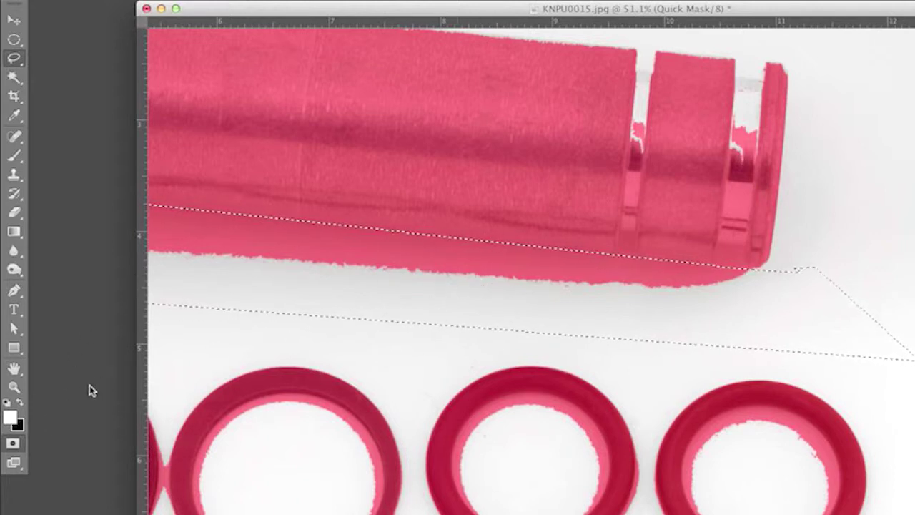
# Swap to a black foreground and white background, clear the outlined shadow strip from the quick mask, and deselect.
pyautogui.press('x')
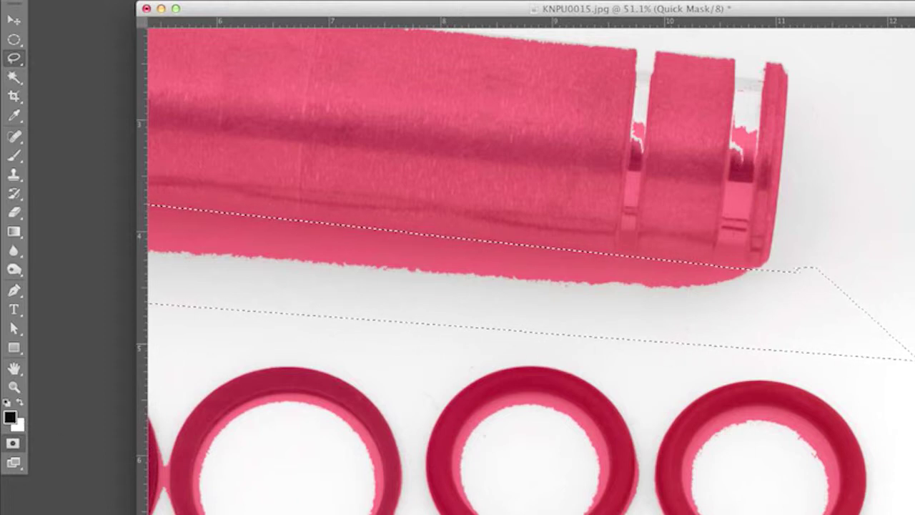
pyautogui.press('BackSpace')
pyautogui.press('super+d')
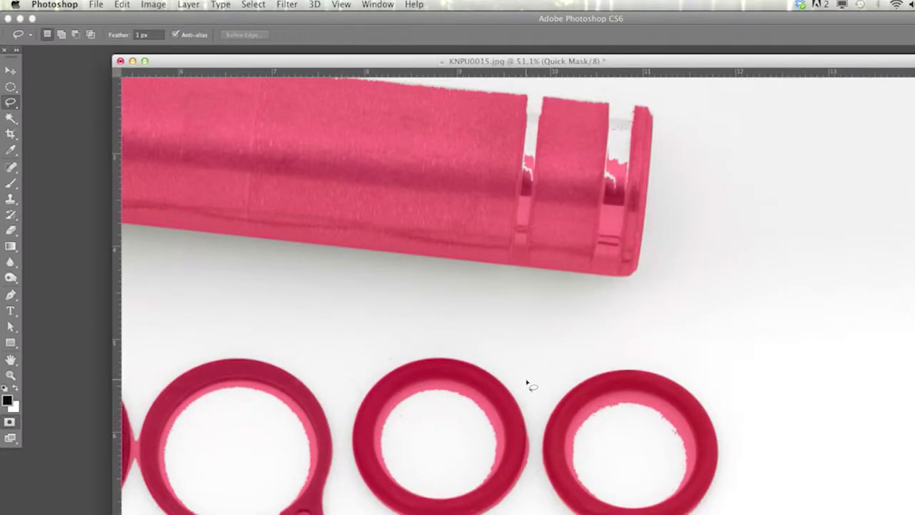
# Outline the partly unmasked grooves at the pin's right end with straight Lasso segments, staying inside the pin's edges.
pyautogui.press('space')
pyautogui.moveTo(510, 357); pyautogui.dragTo(721, 429)
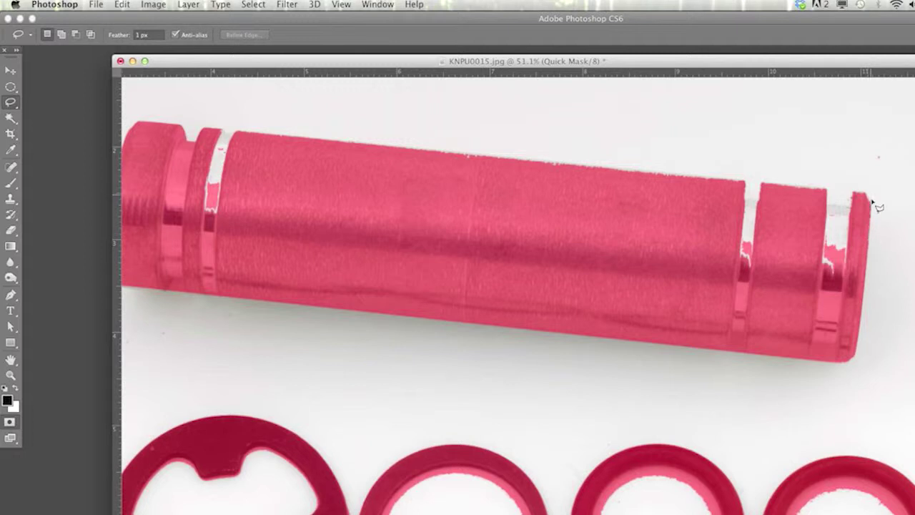
pyautogui.moveTo(873, 207)
pyautogui.mouseDown()
pyautogui.moveTo(877, 337)
pyautogui.moveTo(906, 257)
pyautogui.moveTo(895, 271)
pyautogui.moveTo(868, 242)
pyautogui.mouseUp()
pyautogui.moveTo(855, 196)
pyautogui.mouseDown()
pyautogui.moveTo(854, 216)
pyautogui.moveTo(736, 199)
pyautogui.moveTo(701, 321)
pyautogui.moveTo(833, 339)
pyautogui.moveTo(853, 289)
pyautogui.moveTo(864, 216)
pyautogui.mouseUp()
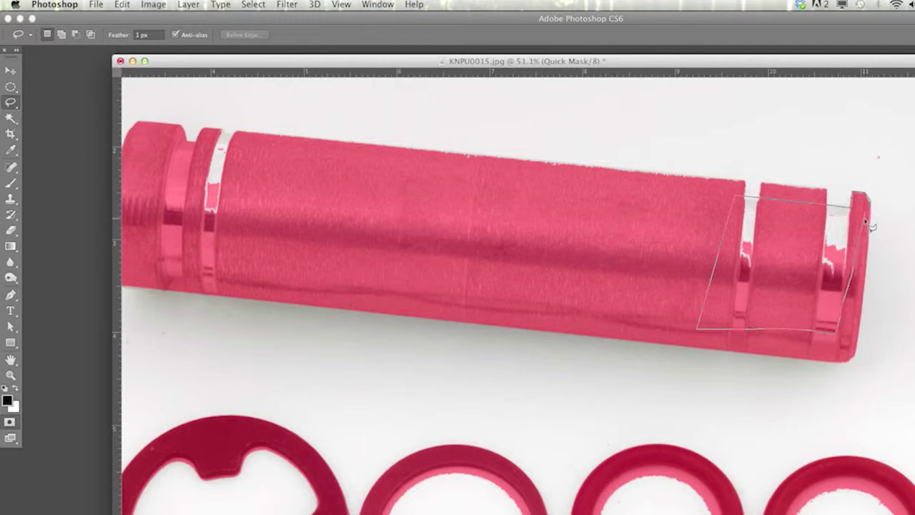
pyautogui.moveTo(862, 223); pyautogui.dragTo(865, 215)
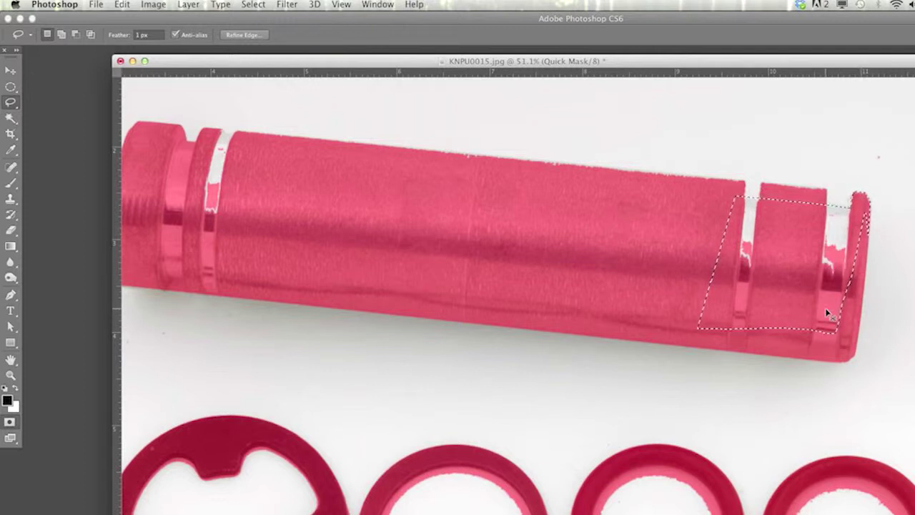
# Fill the outlined grooves with the black foreground color in Normal mode at 100% opacity, and deselect.
pyautogui.press('x')
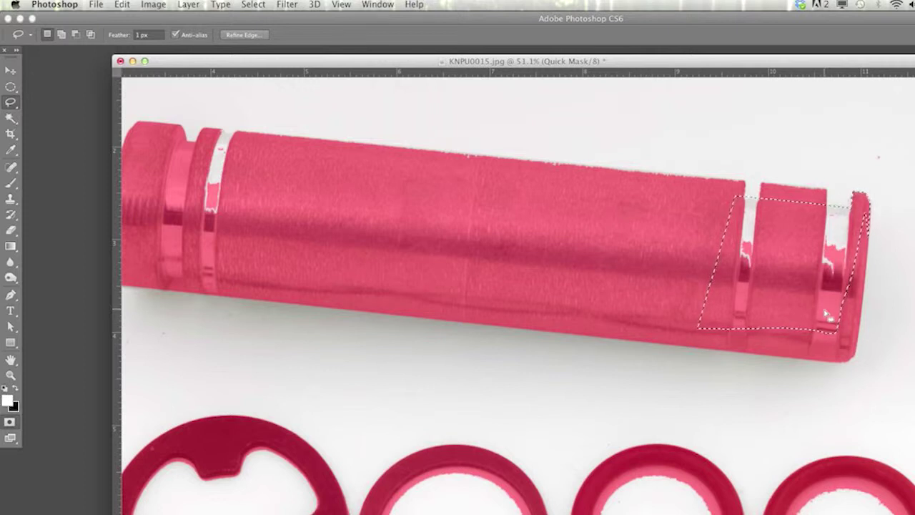
pyautogui.press('x')
pyautogui.press('shift')
pyautogui.hotkey('shift', 'BackSpace')
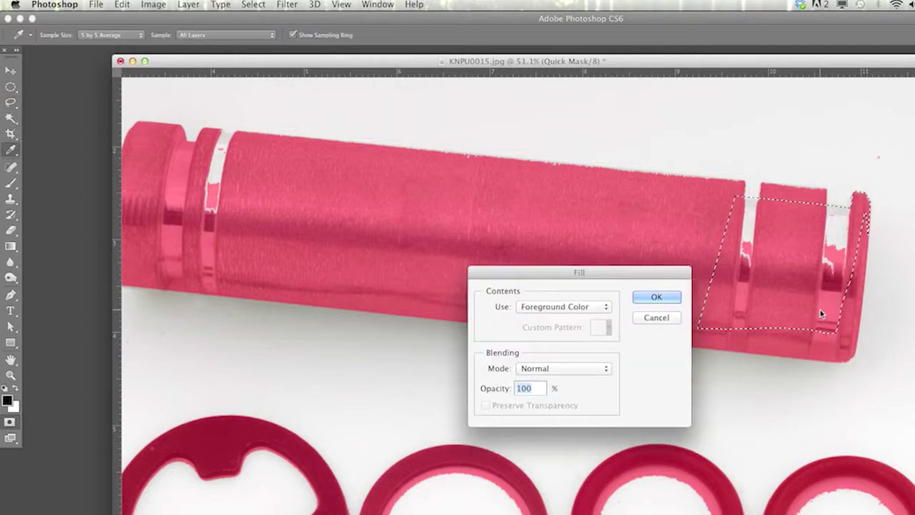
pyautogui.click(656, 298)
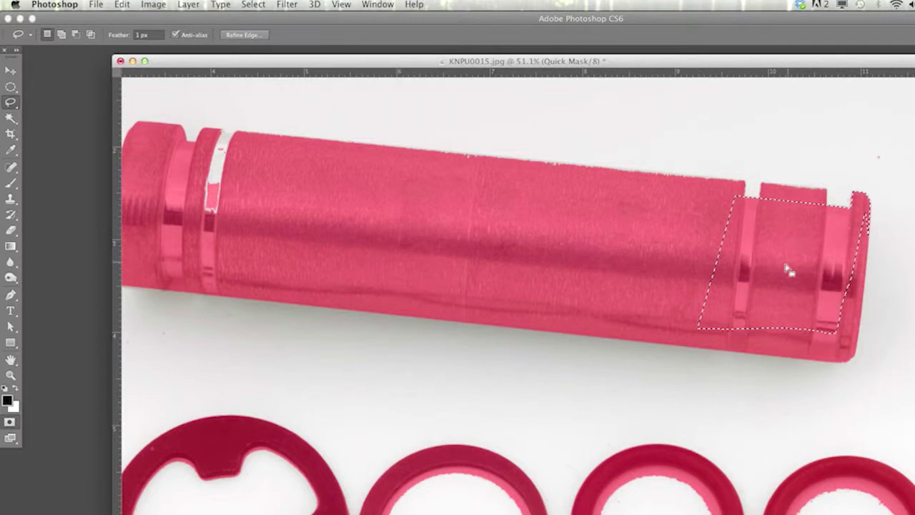
pyautogui.press('super+d')
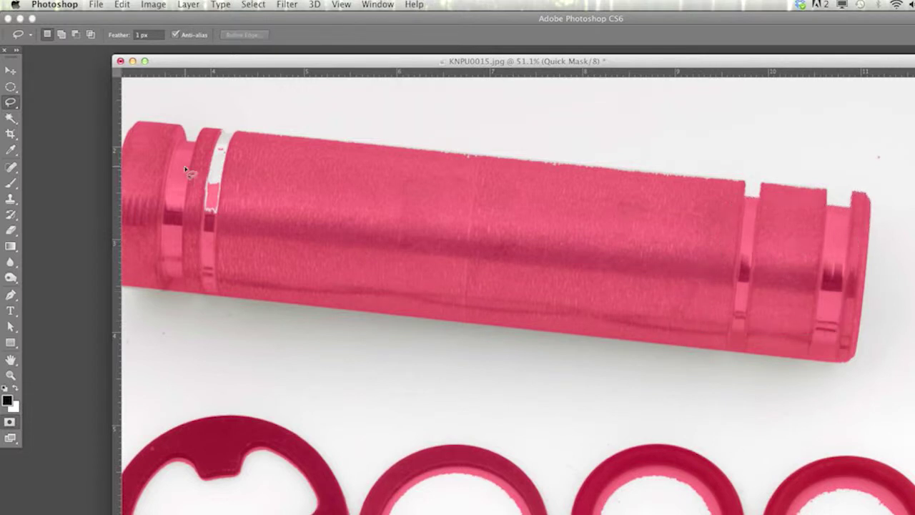
# Outline the pin's rough upper edge and unmasked left-hand groove with straight Lasso segments, following the notches and closing the outline inside the masked pin.
pyautogui.keyDown('alt'); pyautogui.click(244, 144); pyautogui.keyUp('alt')
pyautogui.press('Return')
pyautogui.scroll(6, 243, 148)
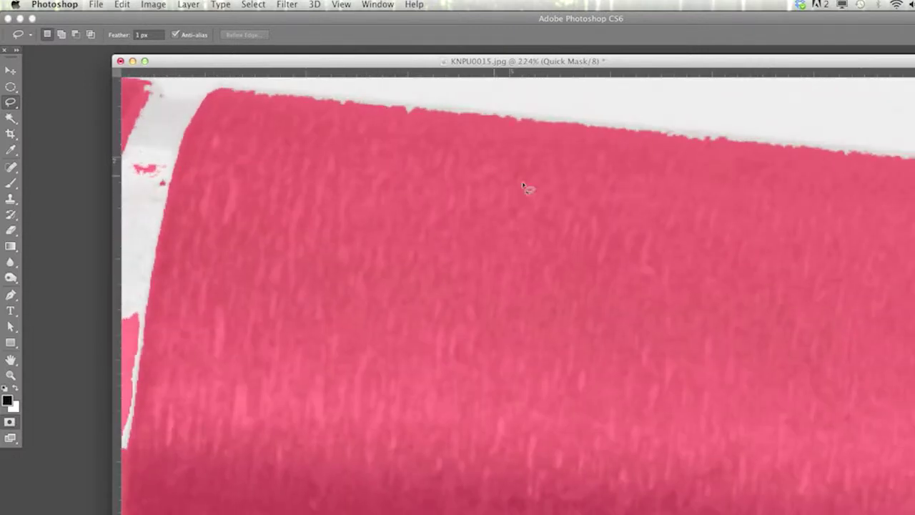
pyautogui.scroll(-2, 631, 447)
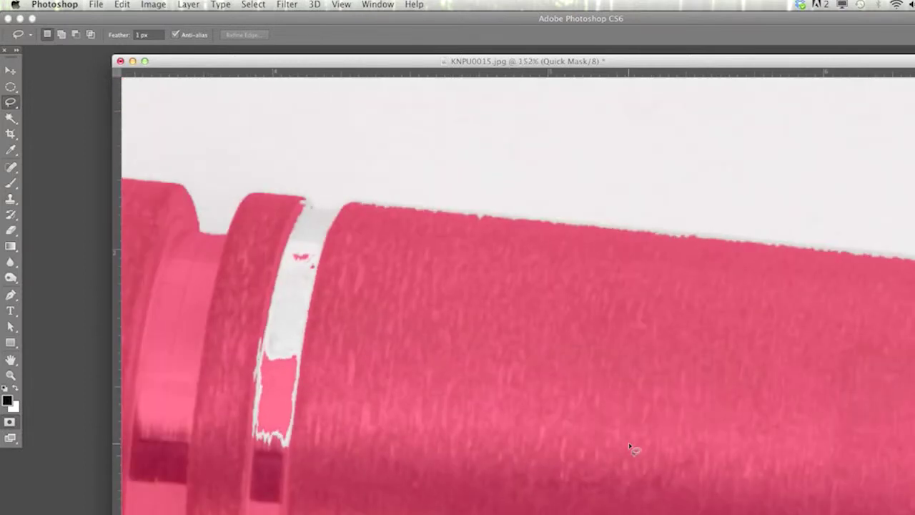
pyautogui.press('h')
pyautogui.moveTo(588, 380); pyautogui.dragTo(736, 463)
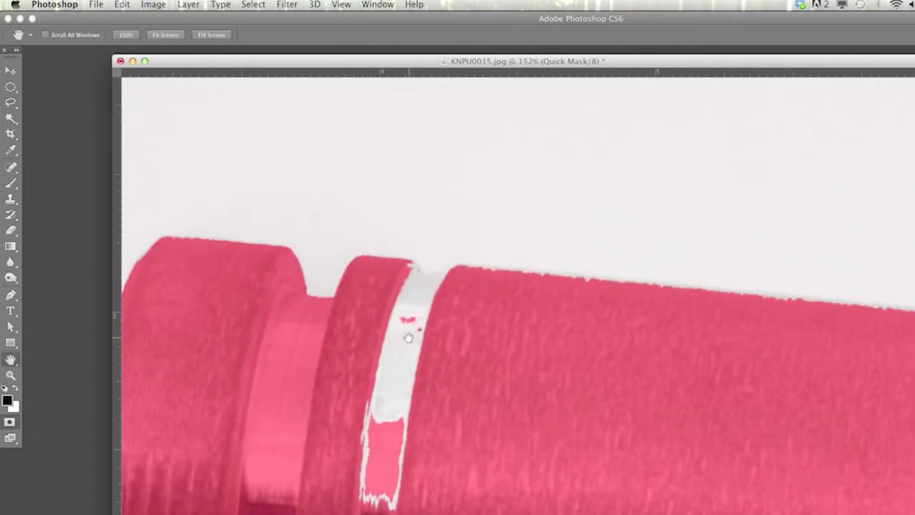
pyautogui.press('l')
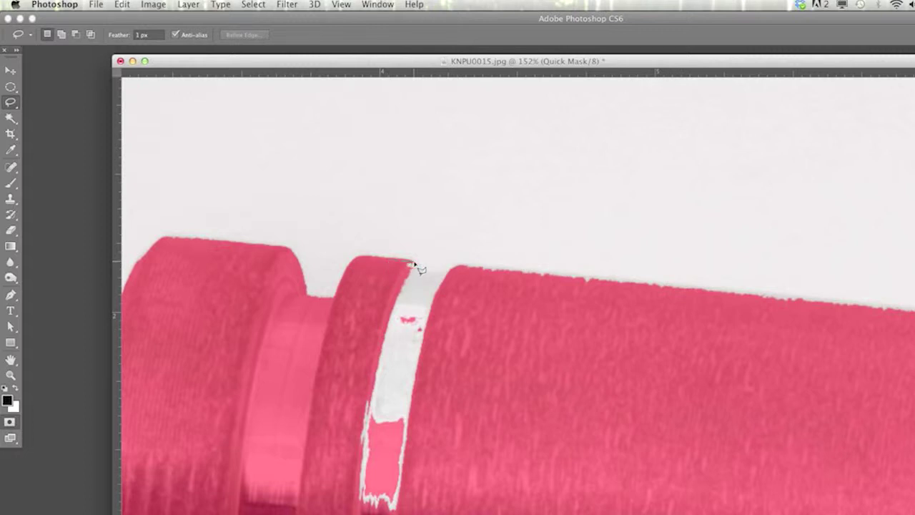
pyautogui.click(458, 265)
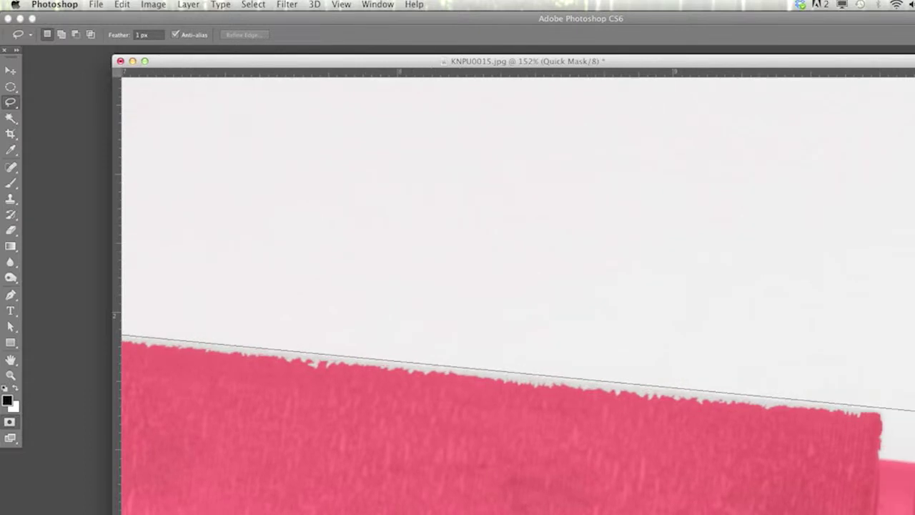
pyautogui.click(861, 413)
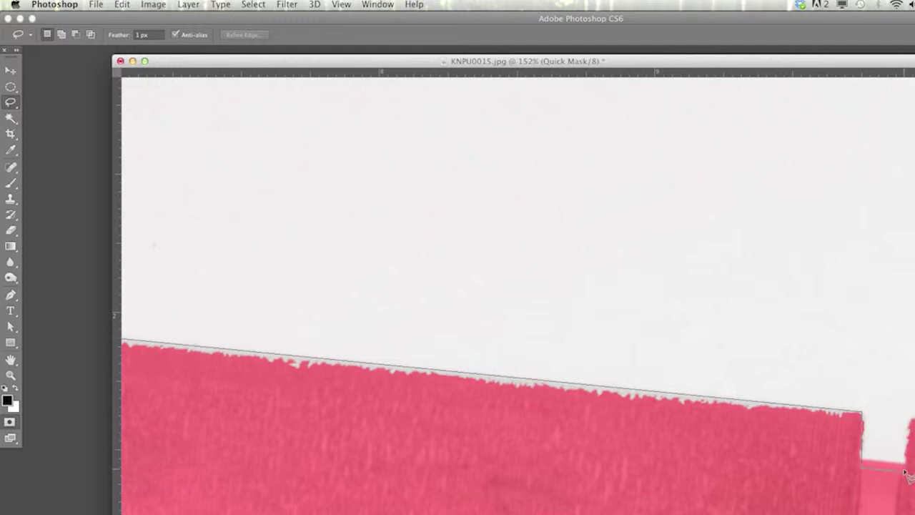
pyautogui.click(908, 421)
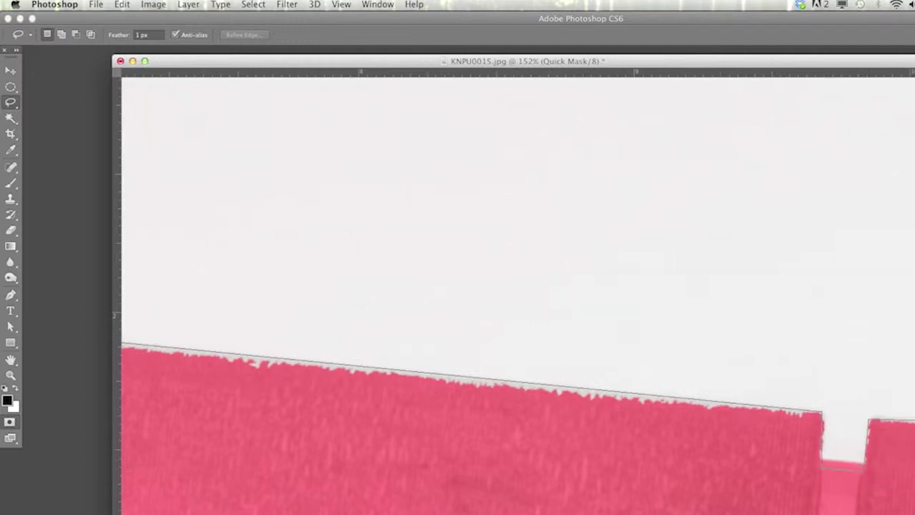
pyautogui.click(854, 436)
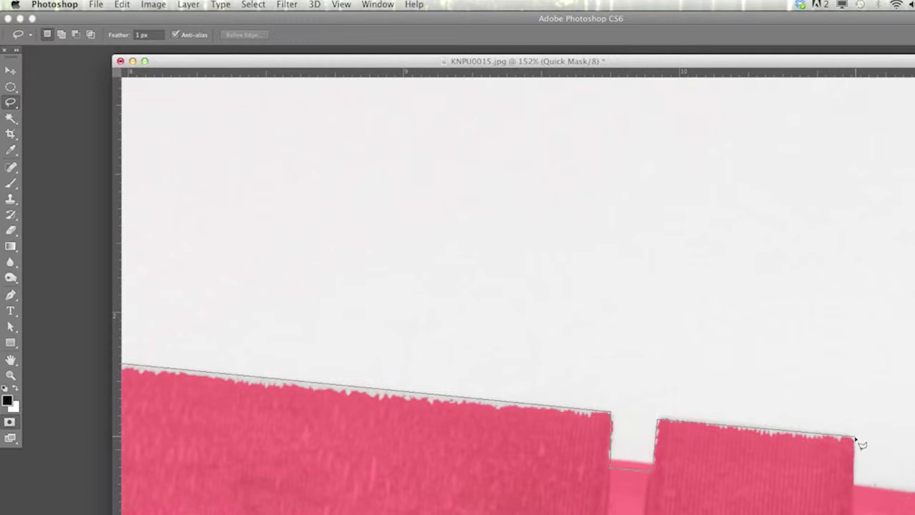
pyautogui.click(327, 506)
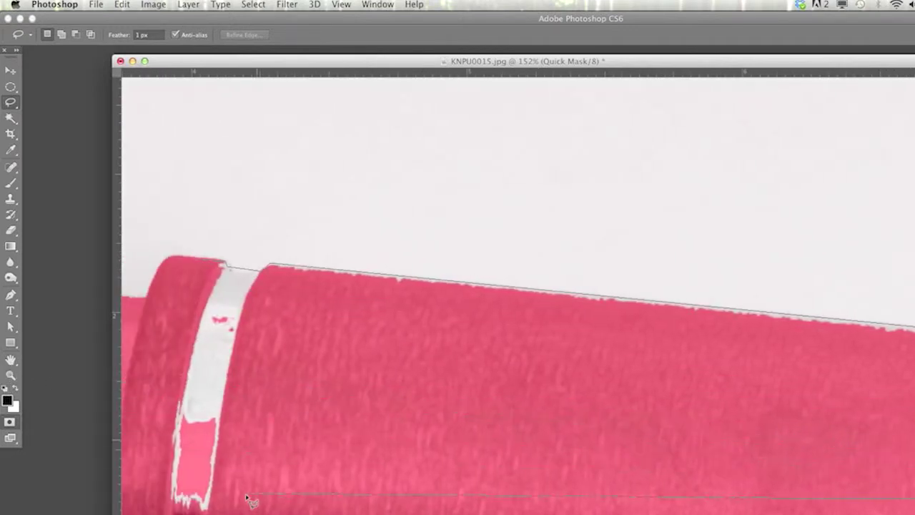
pyautogui.doubleClick(138, 365)
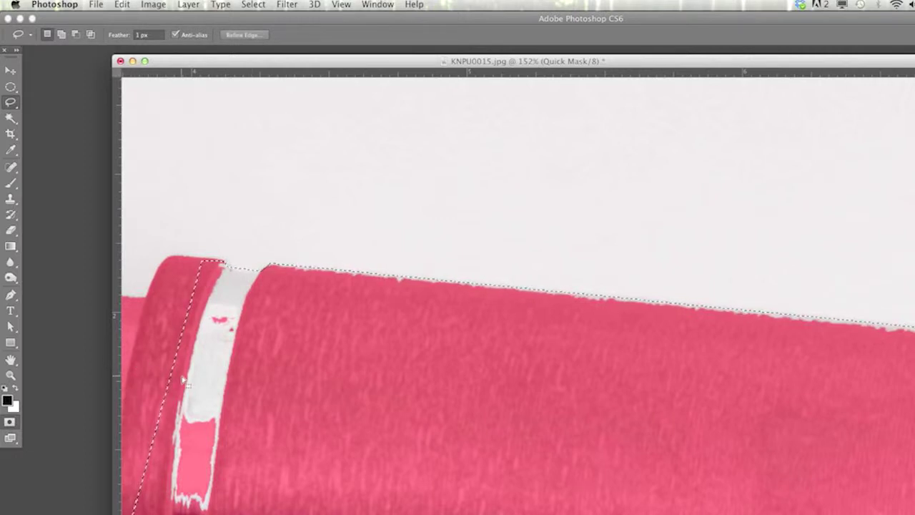
# Fill the outlined upper edge and groove with the black foreground color in Normal mode at 100% opacity, and deselect.
pyautogui.hotkey('shift', 'BackSpace')
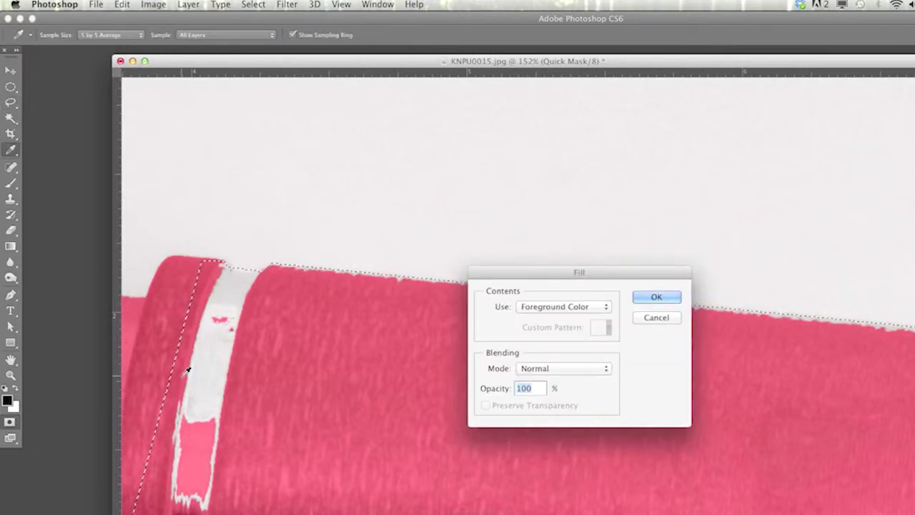
pyautogui.press('Return')
pyautogui.press('super+d')
# Examine the quick mask along the pin's edges and around the clips and O-rings for remaining gaps.
pyautogui.press('h')
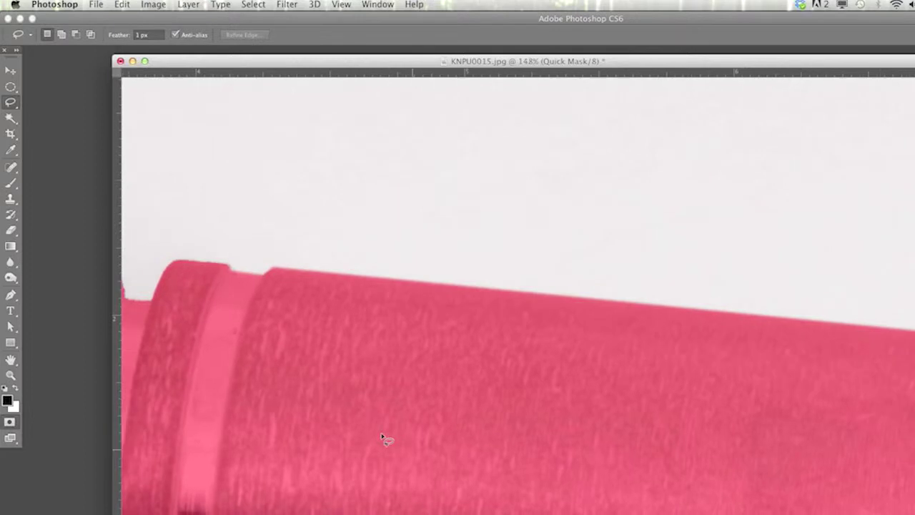
pyautogui.moveTo(396, 453); pyautogui.dragTo(469, 219)
pyautogui.scroll(-2, 570, 382)
pyautogui.moveTo(794, 414); pyautogui.dragTo(354, 340)
pyautogui.scroll(-1, 372, 344)
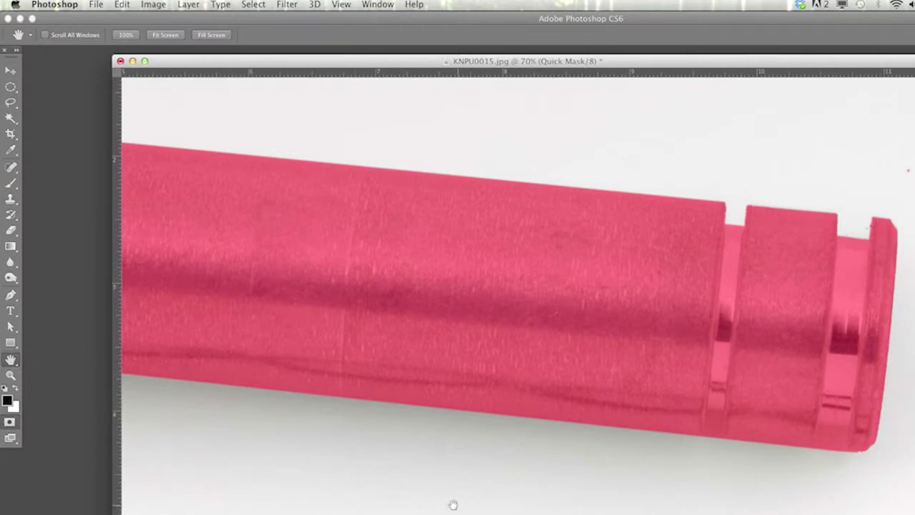
pyautogui.moveTo(456, 484); pyautogui.dragTo(582, 347)
pyautogui.scroll(-3, 562, 422)
pyautogui.moveTo(435, 464); pyautogui.dragTo(539, 353)
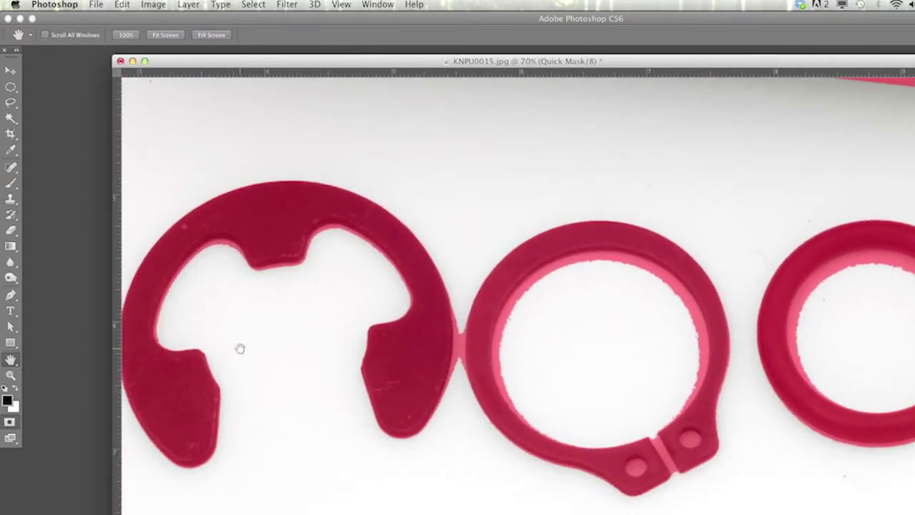
pyautogui.press('super+0')
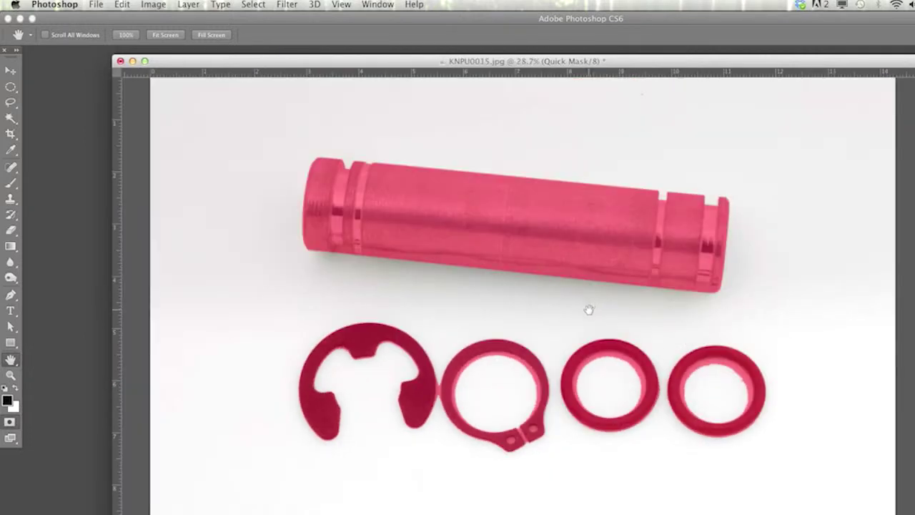
# Exit Quick Mask mode, fill the selected background with the white foreground color in Normal mode at 100% opacity, and deselect.
pyautogui.press('q')
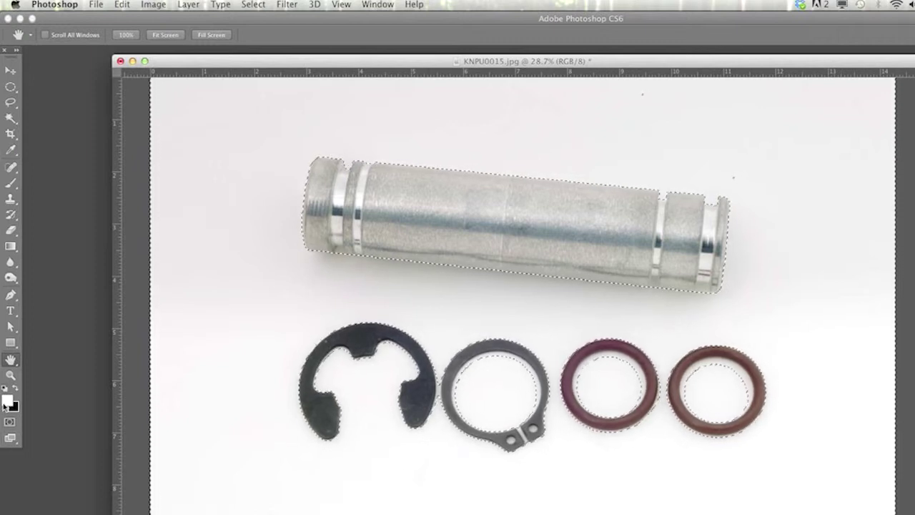
pyautogui.click(121, 6)
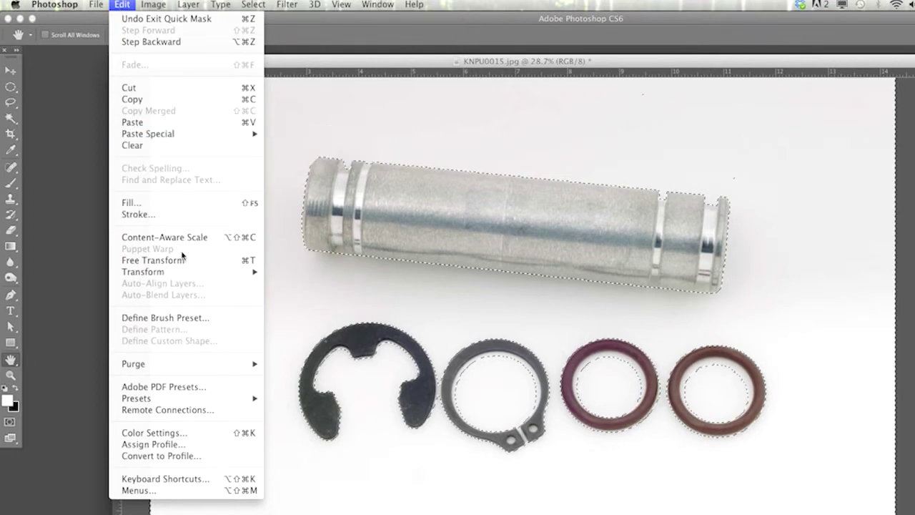
pyautogui.click(189, 203)
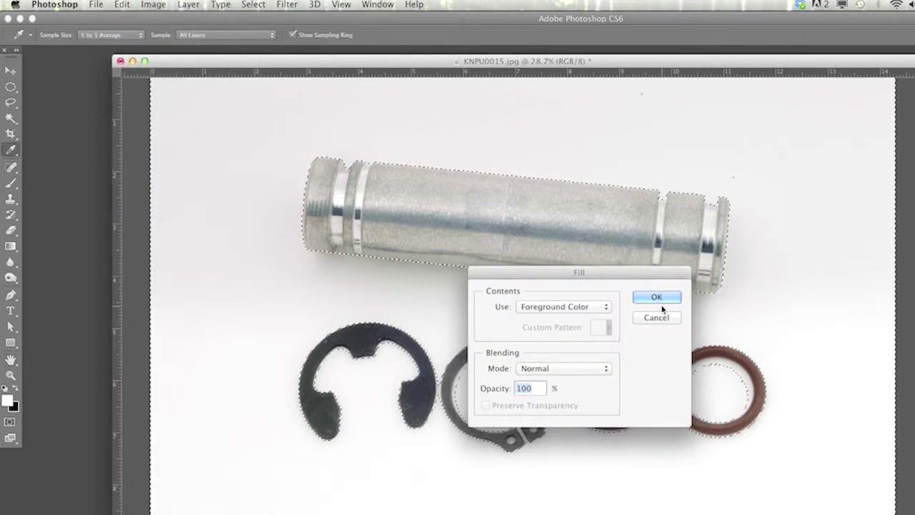
pyautogui.click(664, 303)
pyautogui.press('h')
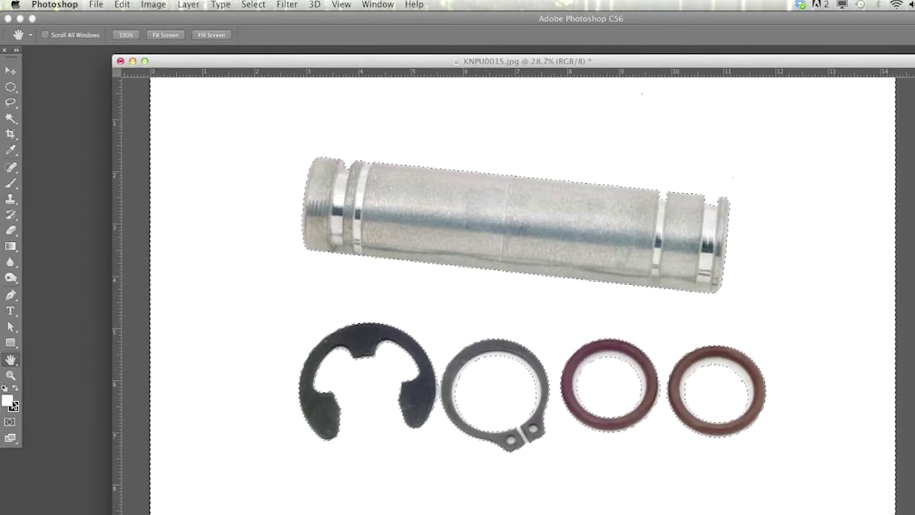
pyautogui.press('super+d')
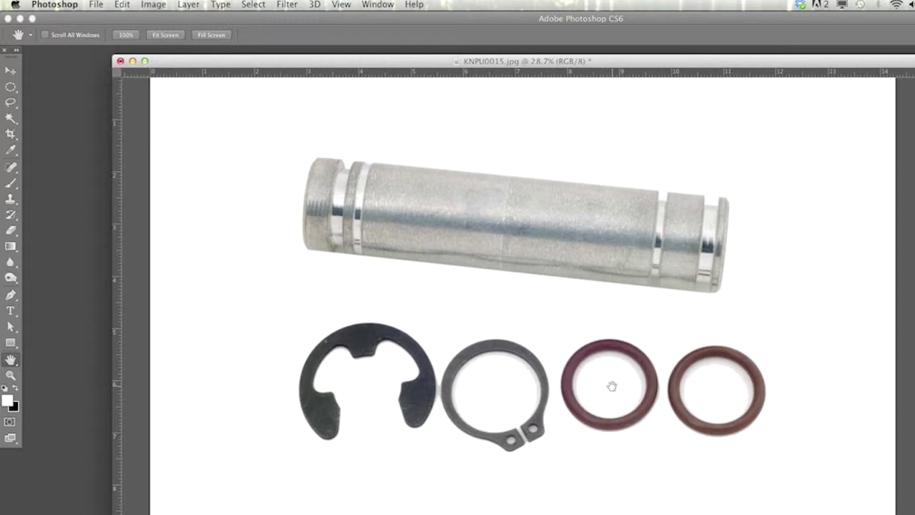
# Select the gray shadow inside the purple O-ring with the Magic Wand, fill it with the white foreground color, and deselect.
pyautogui.scroll(6, 611, 387)
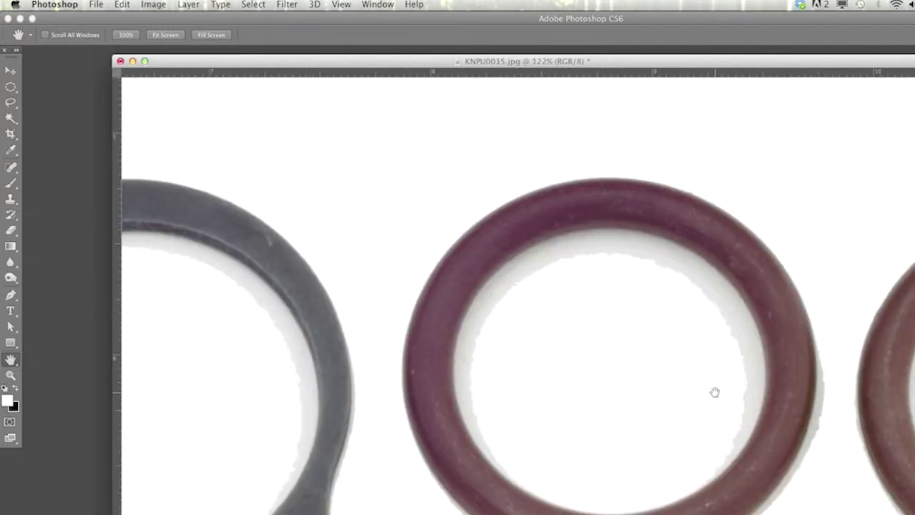
pyautogui.press('w')
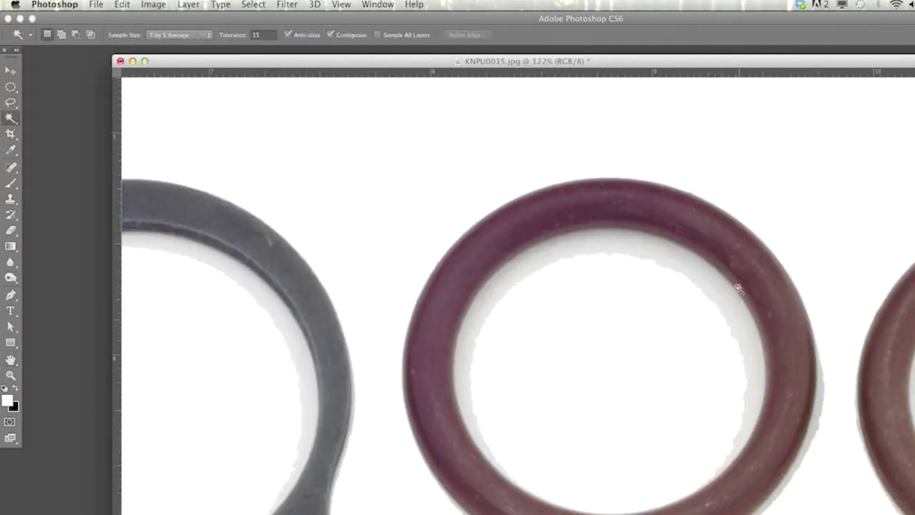
pyautogui.click(693, 279)
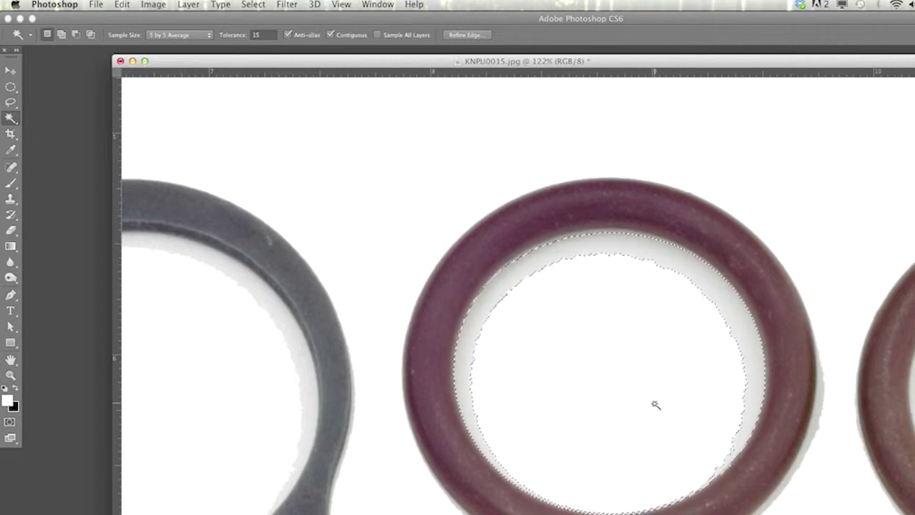
pyautogui.press('g')
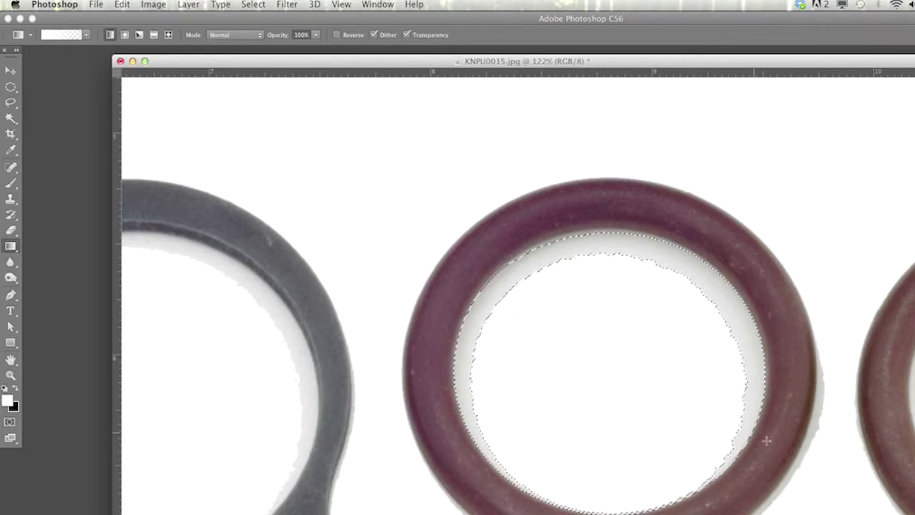
pyautogui.hotkey('alt', 'BackSpace')
pyautogui.press('super+d')
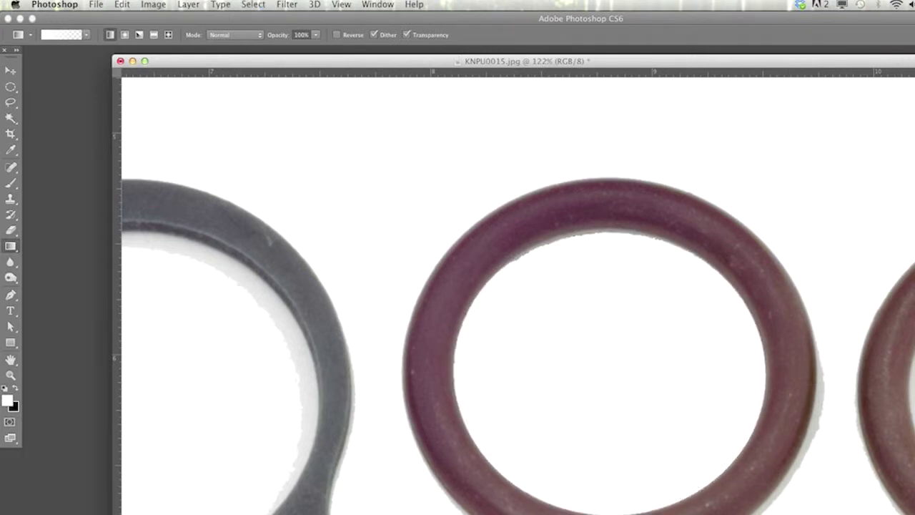
# Select the entire opening of the brown O-ring with the Magic Wand, adding the inner shadow, dark rim and white center to one selection.
pyautogui.hscroll(10, 517, 346)
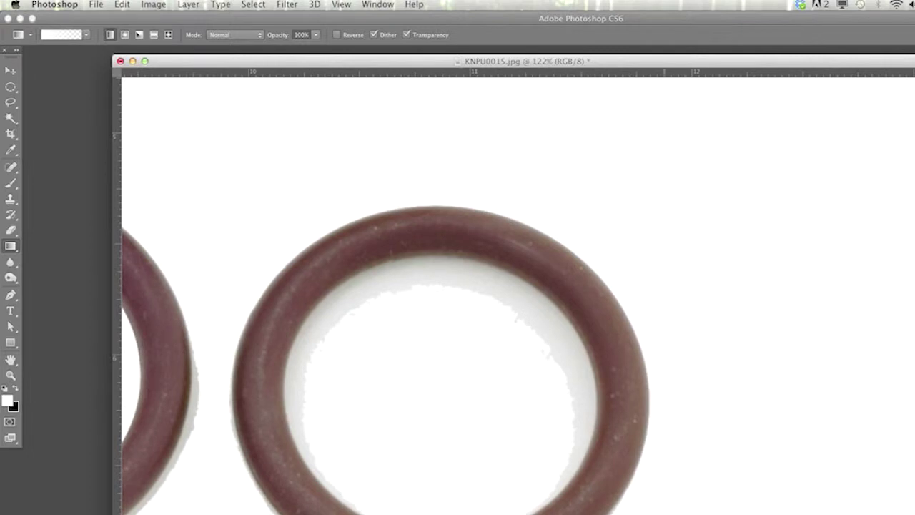
pyautogui.press('space')
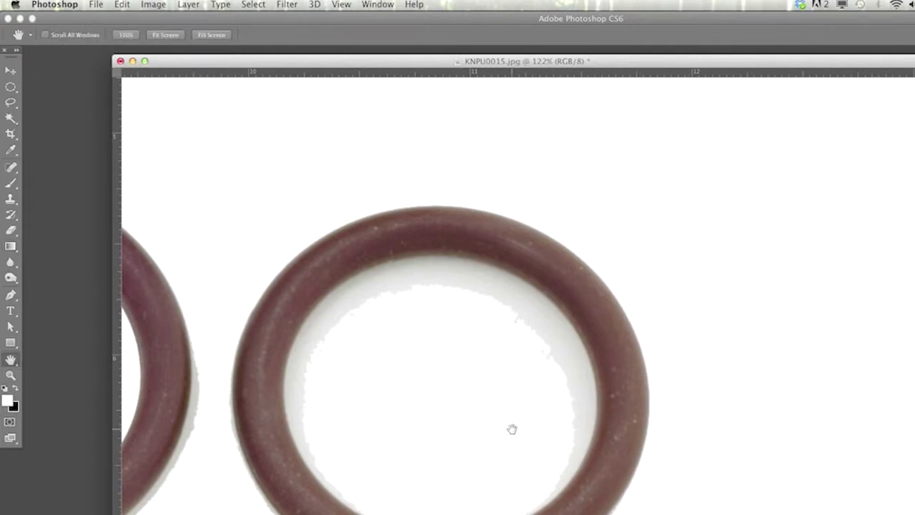
pyautogui.moveTo(511, 429); pyautogui.dragTo(631, 359)
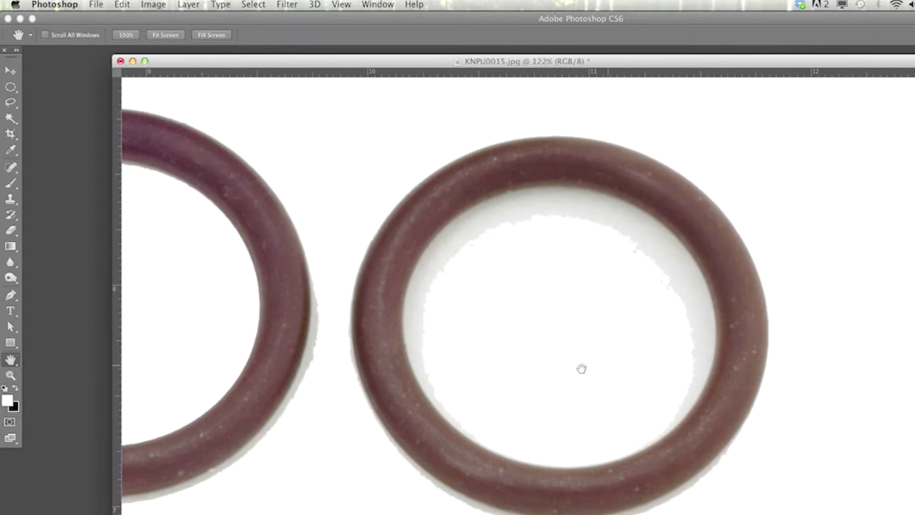
pyautogui.press('w')
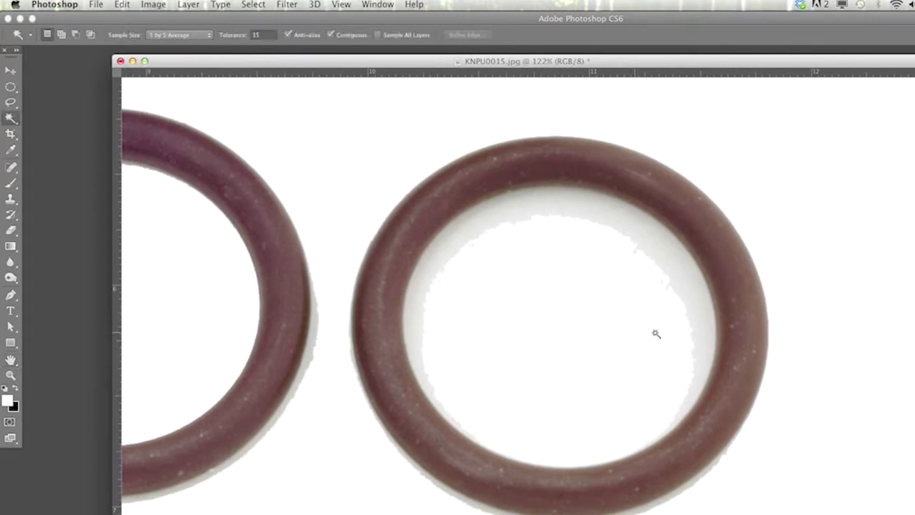
pyautogui.click(569, 206)
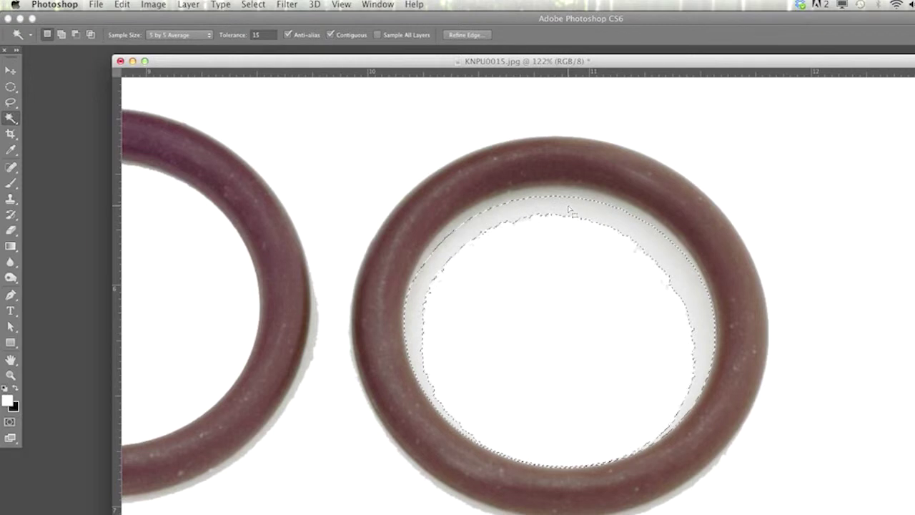
pyautogui.keyDown('shift'); pyautogui.click(562, 184); pyautogui.keyUp('shift')
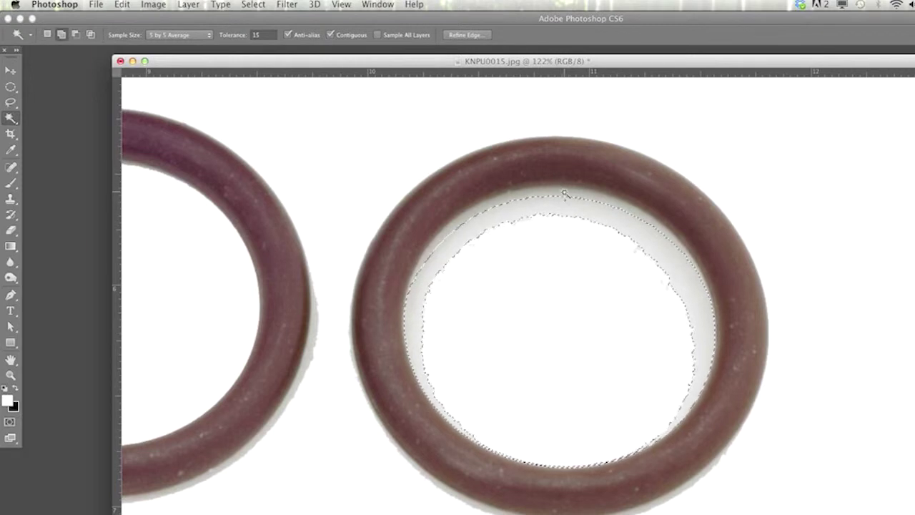
pyautogui.keyDown('shift'); pyautogui.click(659, 405); pyautogui.keyUp('shift')
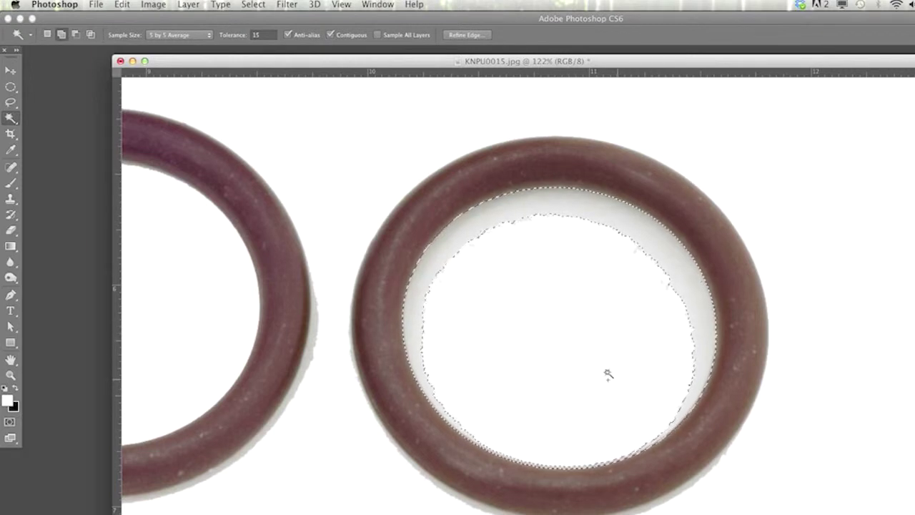
pyautogui.keyDown('shift'); pyautogui.click(639, 245); pyautogui.keyUp('shift')
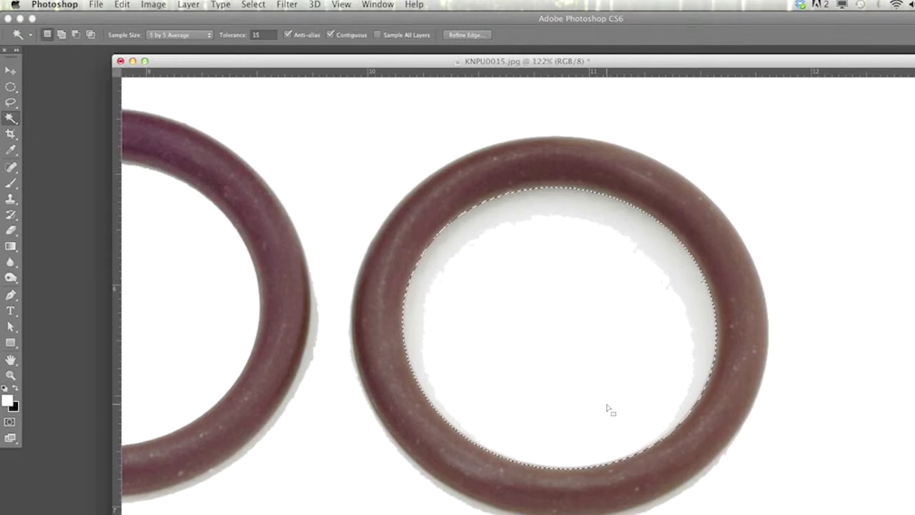
# Fill the selected opening of the brown O-ring with white and deselect.
pyautogui.press('g')
pyautogui.moveTo(734, 493); pyautogui.dragTo(733, 492)
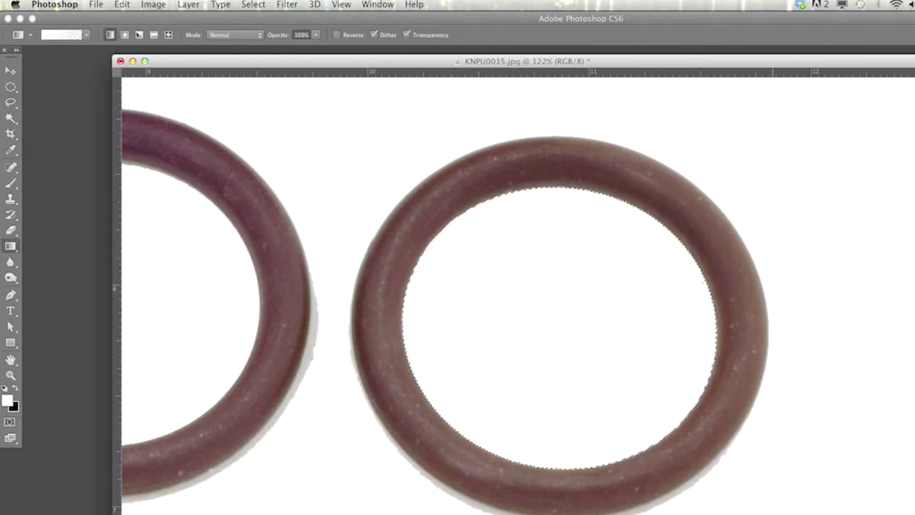
pyautogui.hotkey('ctrl', 'd')
pyautogui.hscroll(-10, 489, 444)
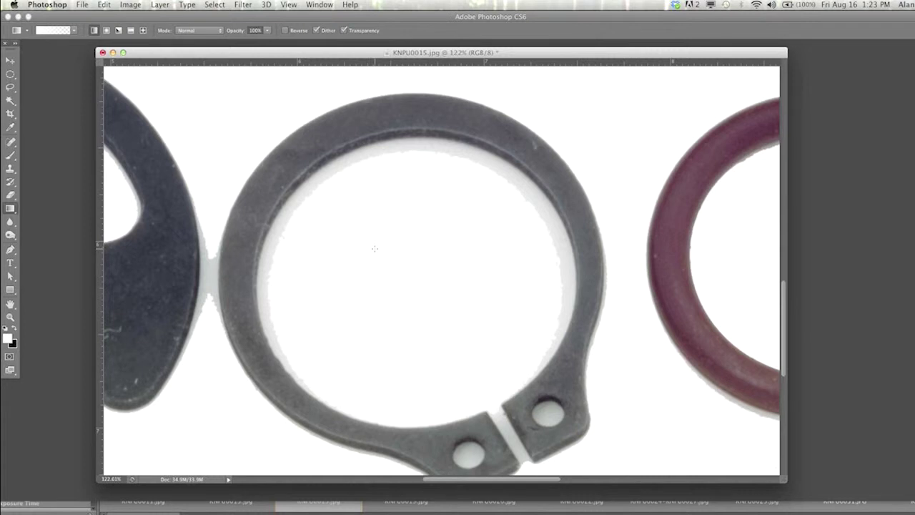
# Select the shadow inside and around the gray snap ring with the Magic Wand, fill it with white, and deselect.
pyautogui.press('w')
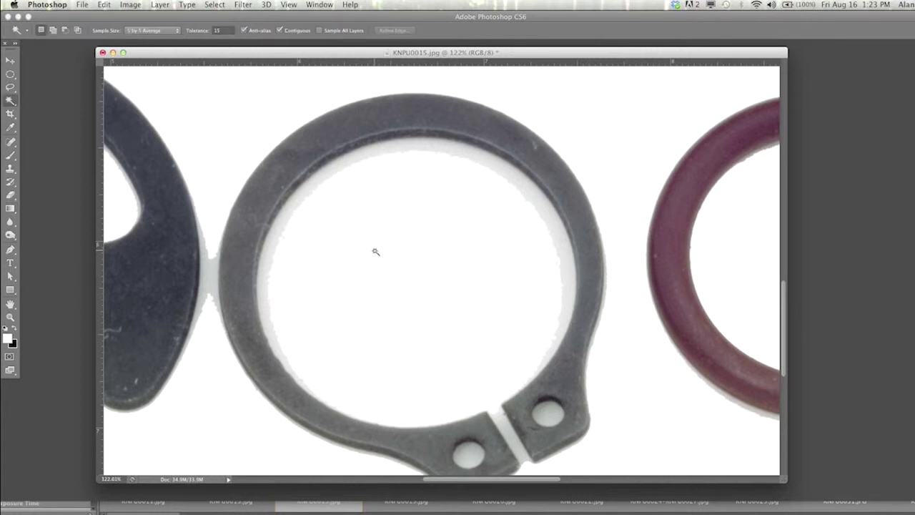
pyautogui.click(368, 244)
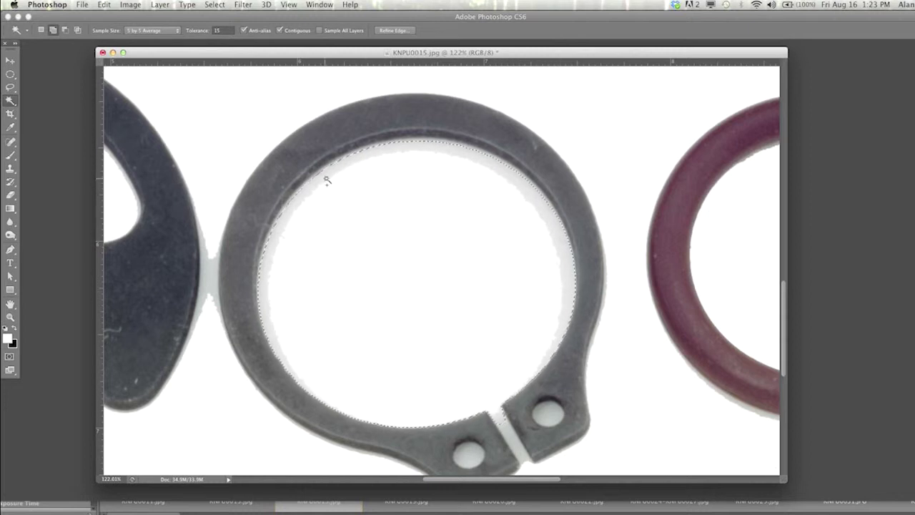
pyautogui.click(379, 213)
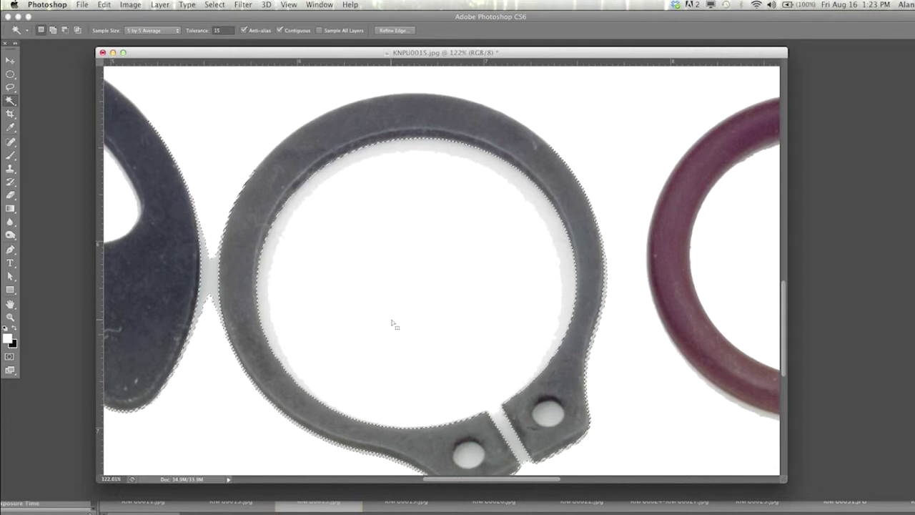
pyautogui.press('g')
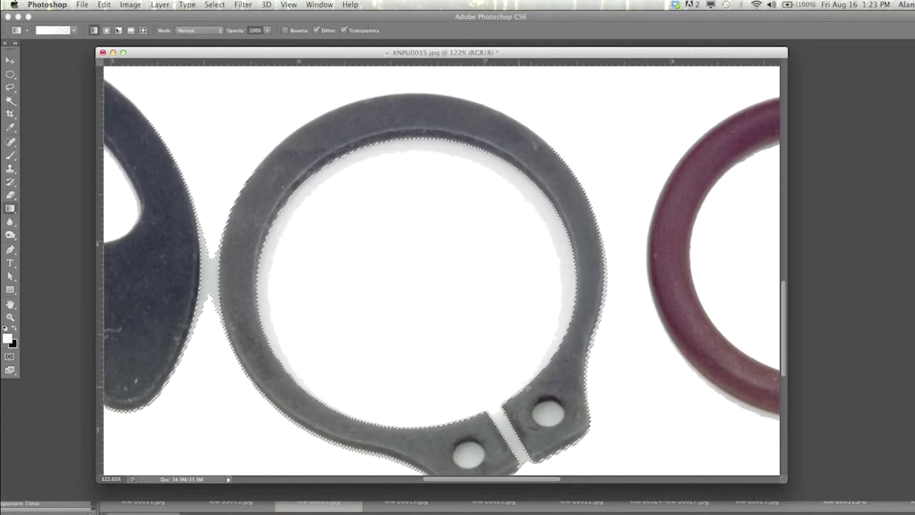
pyautogui.hotkey('alt', 'BackSpace')
pyautogui.press('super+d')
# Select both small holes at the snap ring's ends with the Magic Wand, fill them with white, and deselect.
pyautogui.press('w')
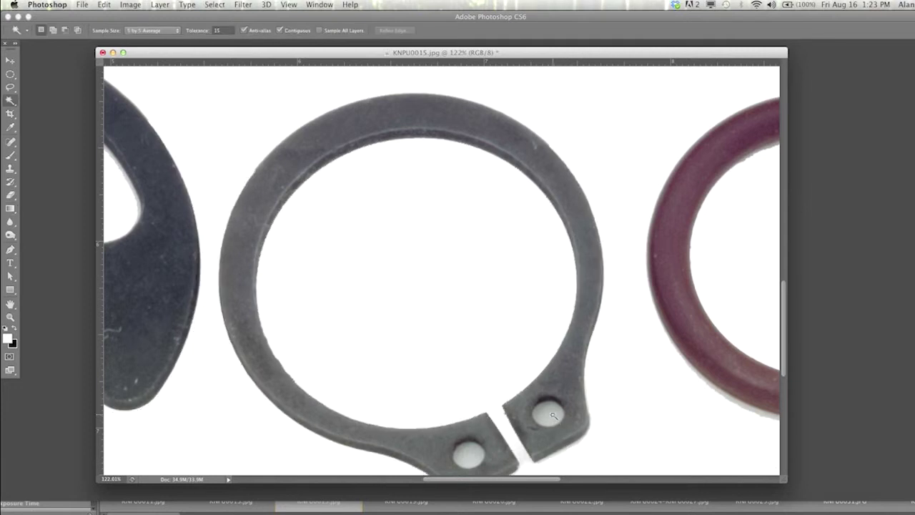
pyautogui.click(548, 415)
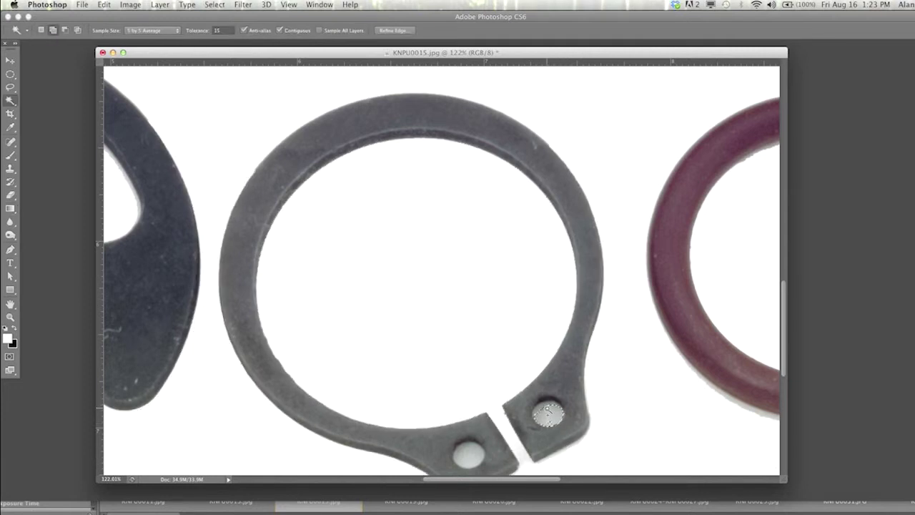
pyautogui.keyDown('shift'); pyautogui.click(465, 450); pyautogui.keyUp('shift')
pyautogui.press('g')
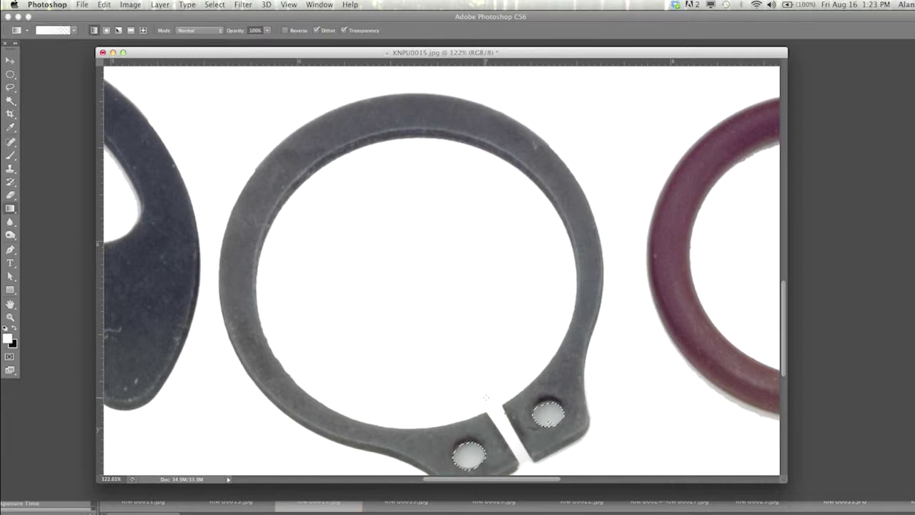
pyautogui.moveTo(486, 397); pyautogui.dragTo(457, 314)
pyautogui.press('super+d')
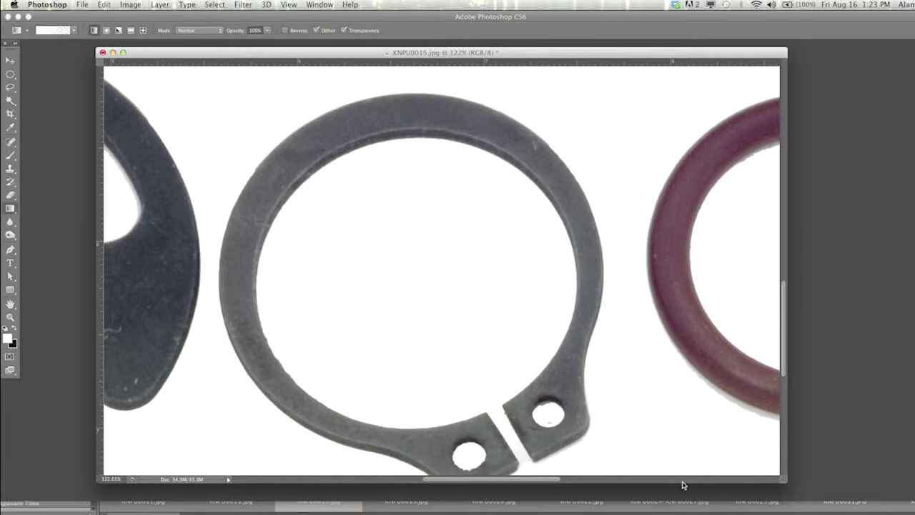
# Outline the shadowed gap between the snap ring's two ends with the Lasso, fill it with white, and deselect.
pyautogui.moveTo(783, 363); pyautogui.dragTo(784, 402)
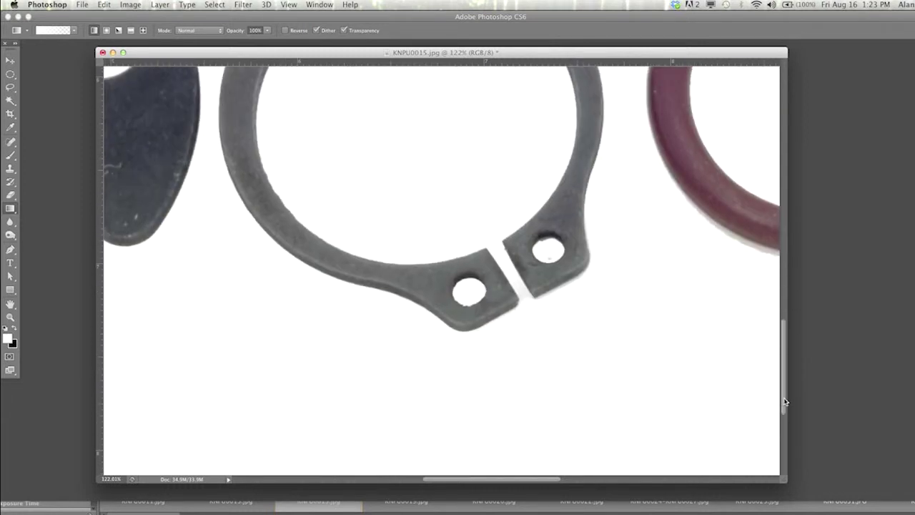
pyautogui.scroll(5, 535, 267)
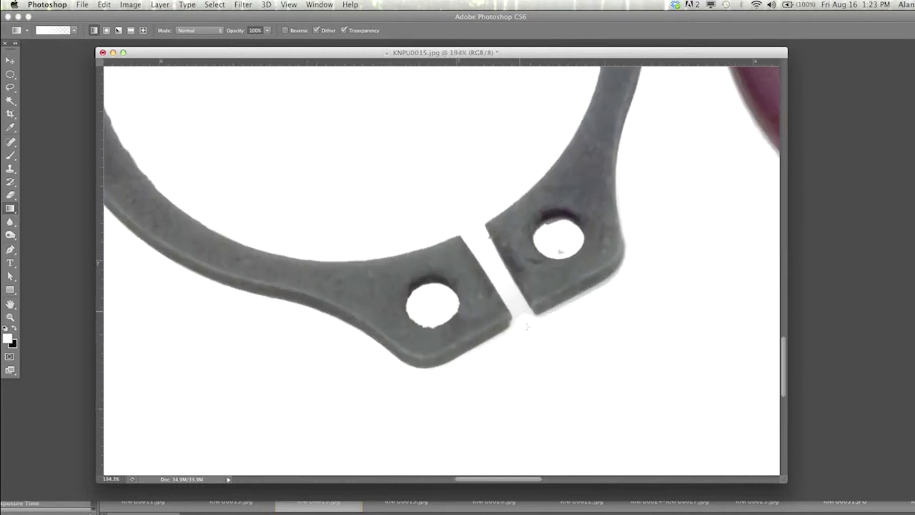
pyautogui.press('l')
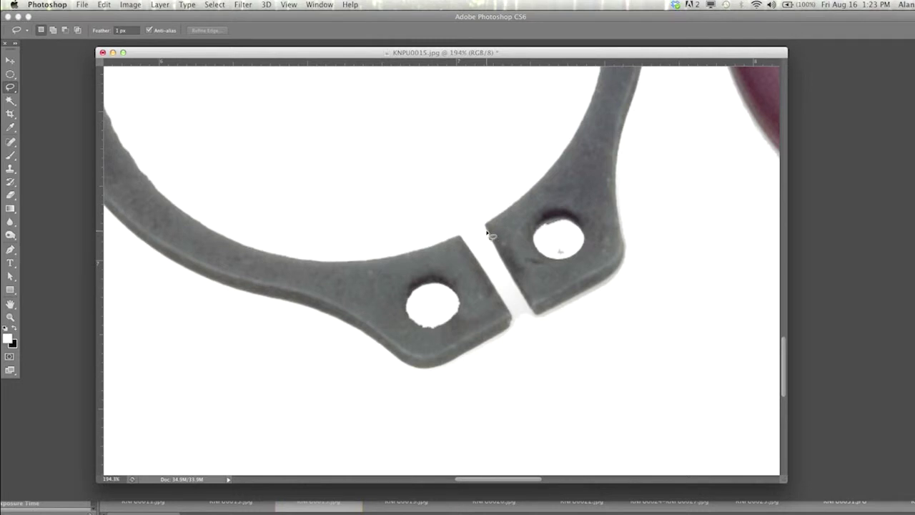
pyautogui.moveTo(490, 234)
pyautogui.mouseDown()
pyautogui.moveTo(539, 319)
pyautogui.moveTo(535, 335)
pyautogui.moveTo(518, 335)
pyautogui.moveTo(456, 217)
pyautogui.moveTo(496, 204)
pyautogui.moveTo(486, 231)
pyautogui.mouseUp()
pyautogui.press('g')
pyautogui.press('super+d')
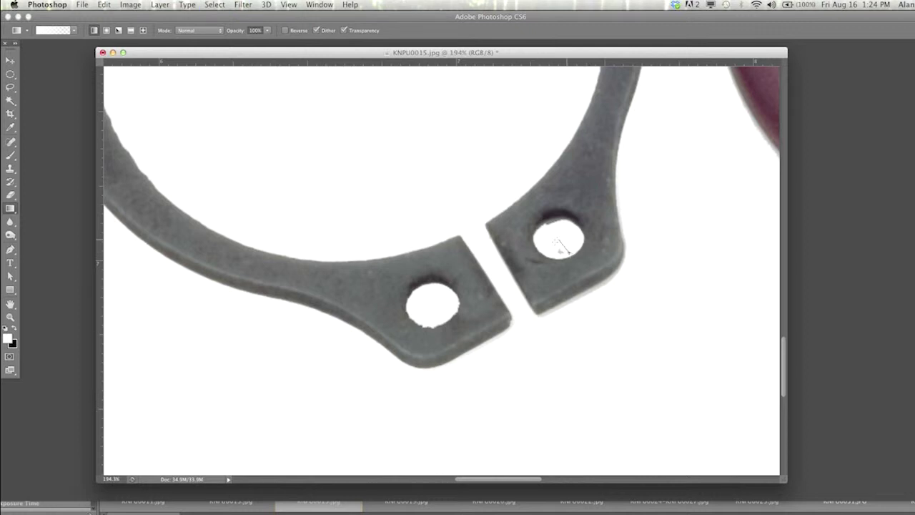
# Lasso the gray speck in the snap ring's right-hand hole, fill it with the foreground color in Normal mode at 100% opacity, and deselect.
pyautogui.moveTo(566, 250); pyautogui.dragTo(566, 252)
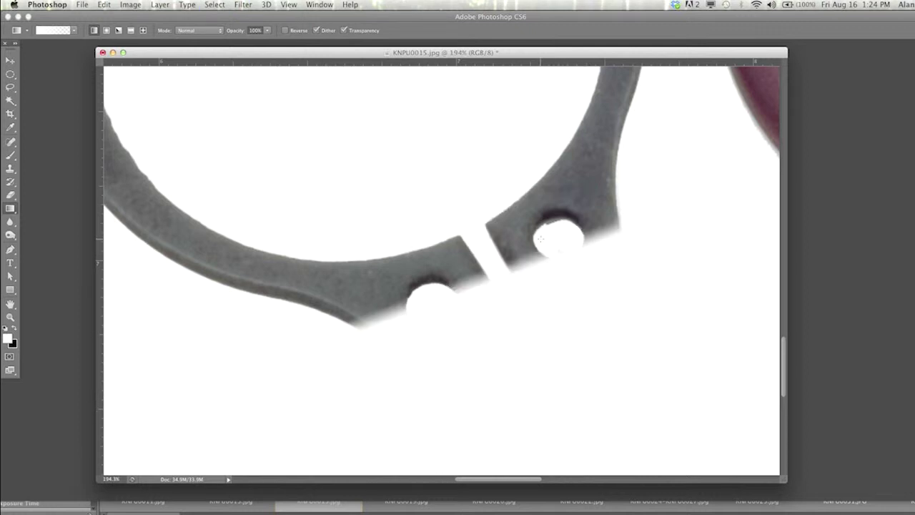
pyautogui.press('super+z')
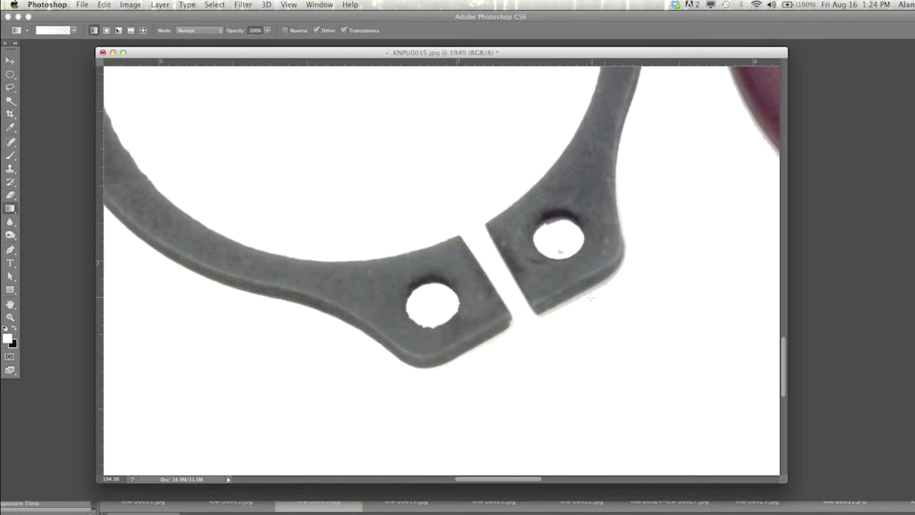
pyautogui.press('l')
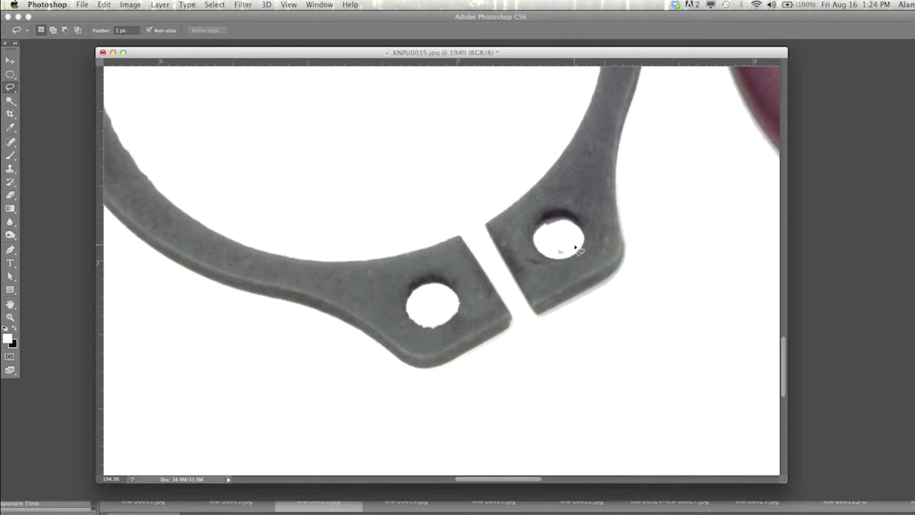
pyautogui.moveTo(576, 246)
pyautogui.mouseDown()
pyautogui.moveTo(565, 233)
pyautogui.moveTo(548, 248)
pyautogui.moveTo(567, 258)
pyautogui.moveTo(579, 242)
pyautogui.moveTo(580, 250)
pyautogui.mouseUp()
pyautogui.press('shift')
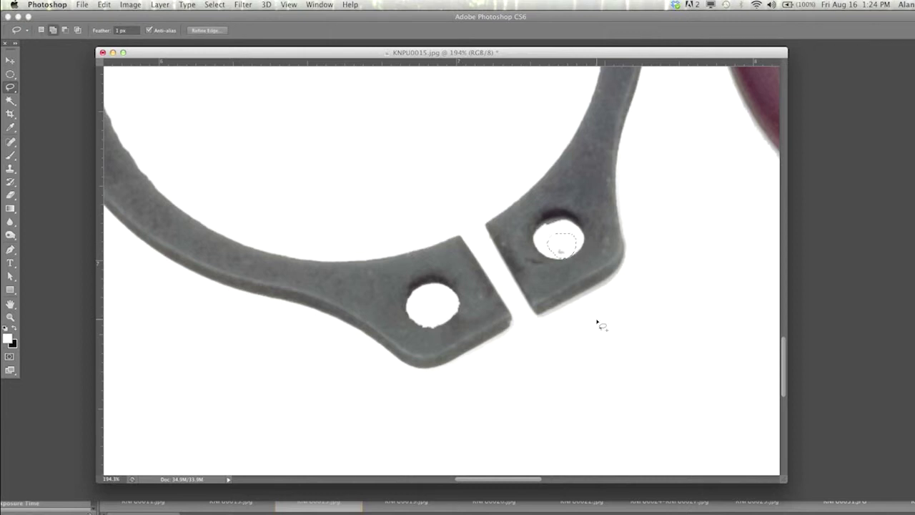
pyautogui.hotkey('shift', 'BackSpace')
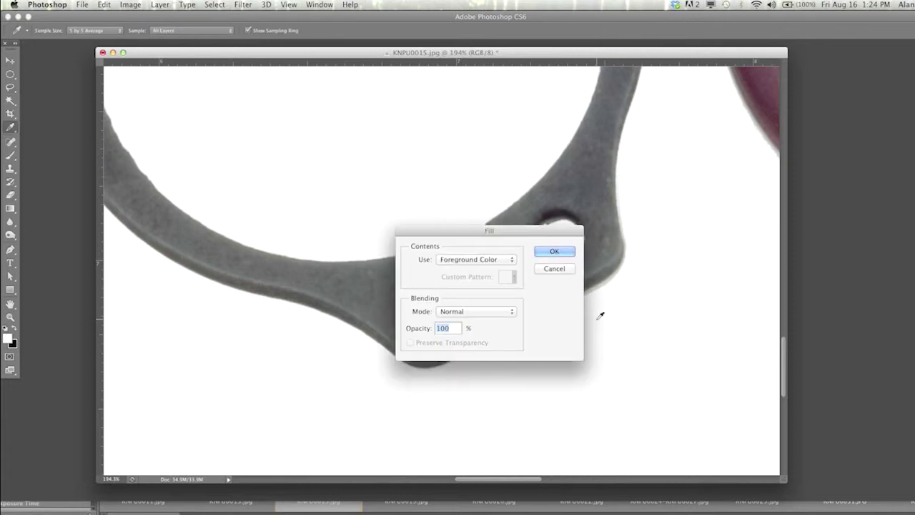
pyautogui.press('Return')
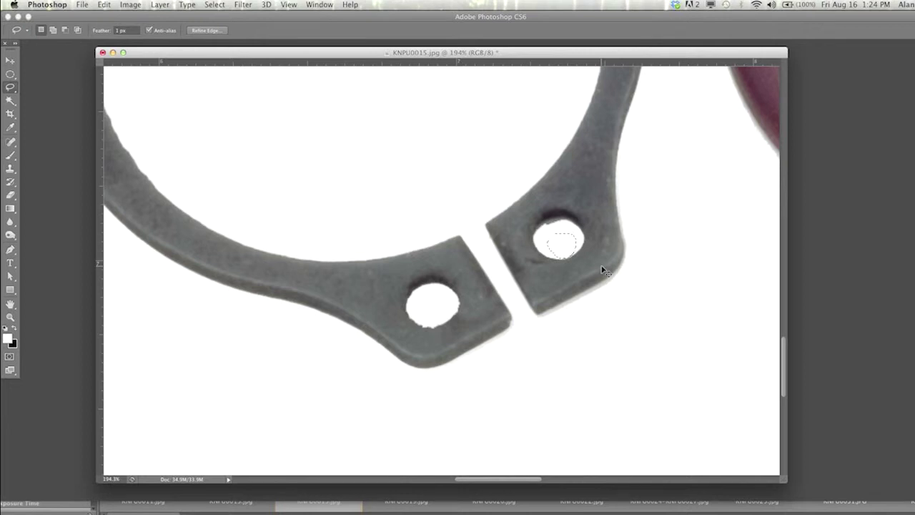
pyautogui.press('super+d')
# Lasso the ragged gray remnant along the upper edge of the right-hand hole, fill it with white, and deselect.
pyautogui.scroll(3, 570, 220)
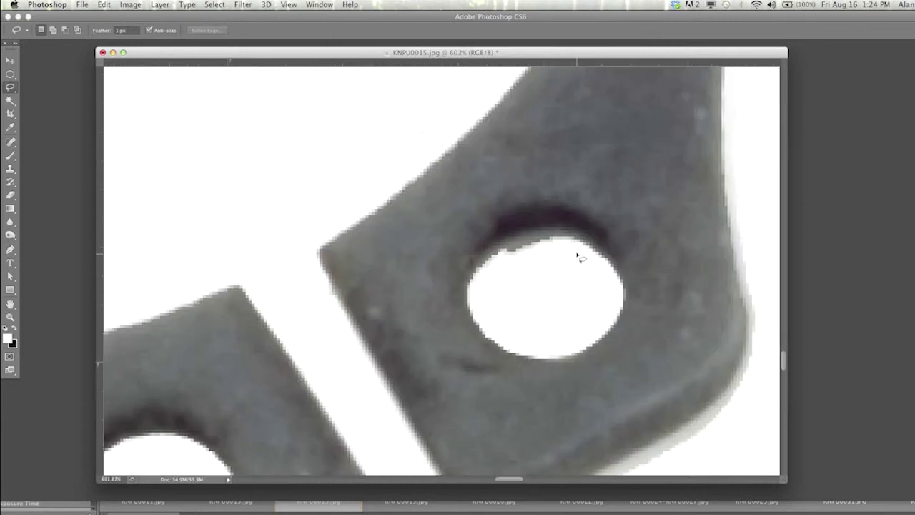
pyautogui.moveTo(566, 243)
pyautogui.mouseDown()
pyautogui.moveTo(540, 235)
pyautogui.moveTo(495, 254)
pyautogui.moveTo(503, 292)
pyautogui.moveTo(580, 303)
pyautogui.moveTo(589, 277)
pyautogui.mouseUp()
pyautogui.press('g')
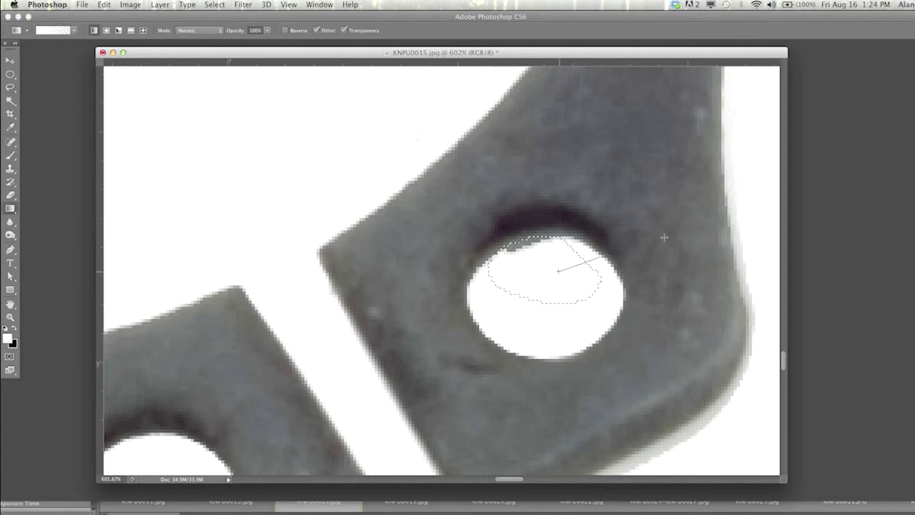
pyautogui.press('super+d')
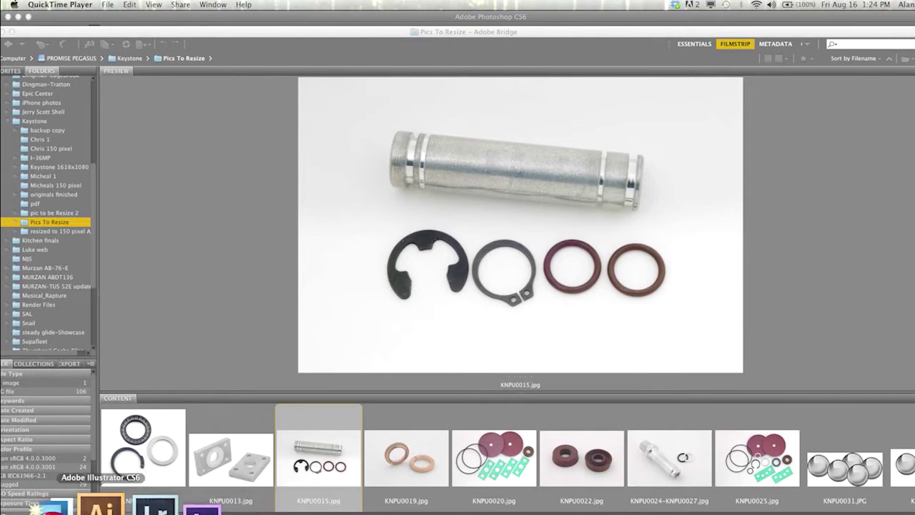
# Return to KNPU0015.jpg in Photoshop and check the clips and rings for leftover shadows.
pyautogui.press('F3')
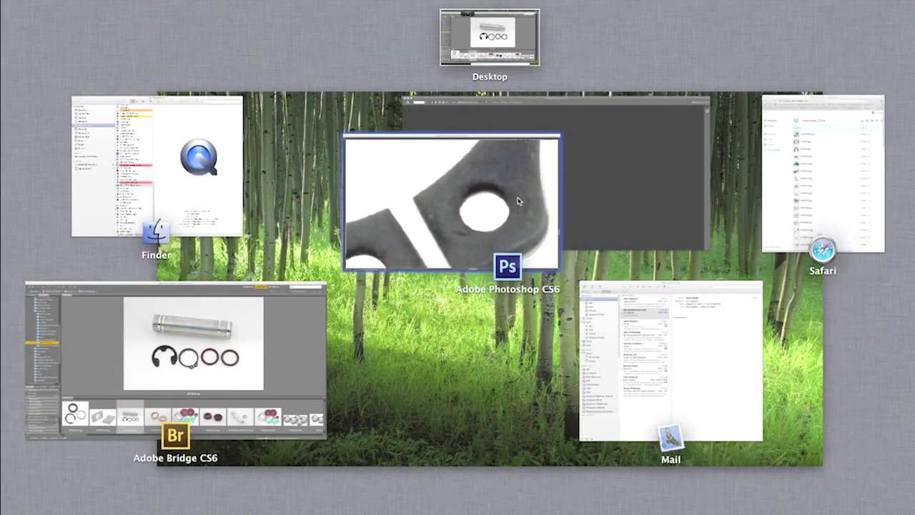
pyautogui.click(463, 230)
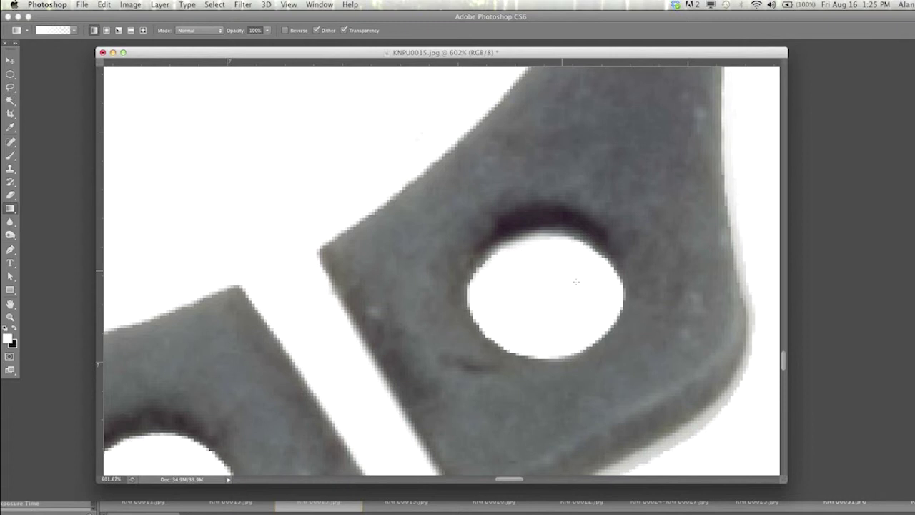
pyautogui.scroll(-5, 725, 383)
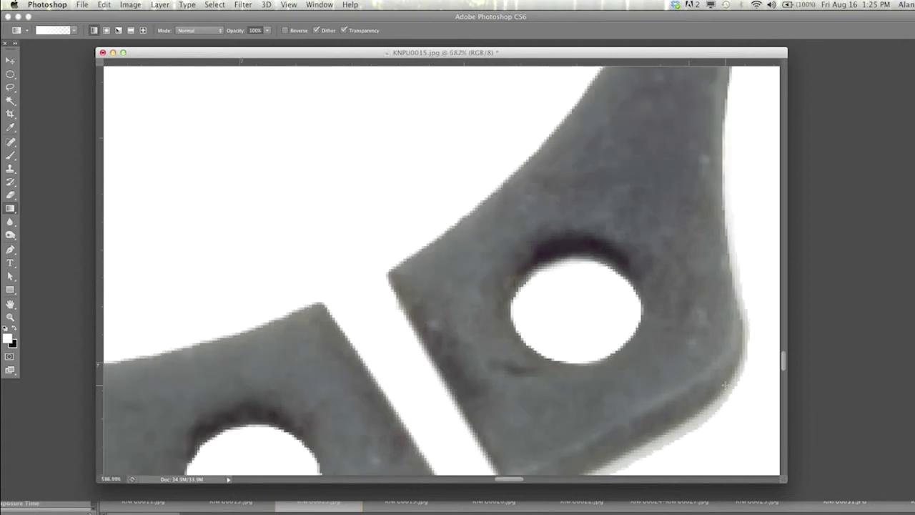
pyautogui.scroll(-3, 615, 394)
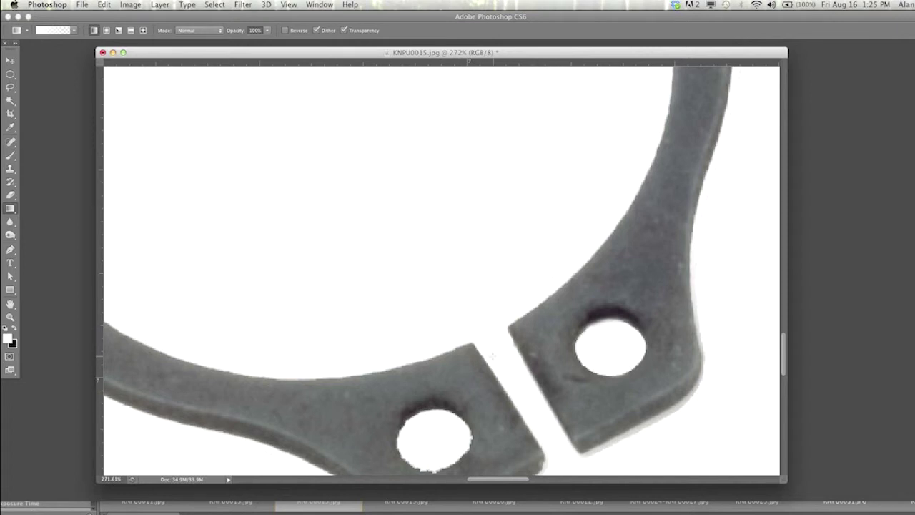
pyautogui.scroll(-12, 492, 355)
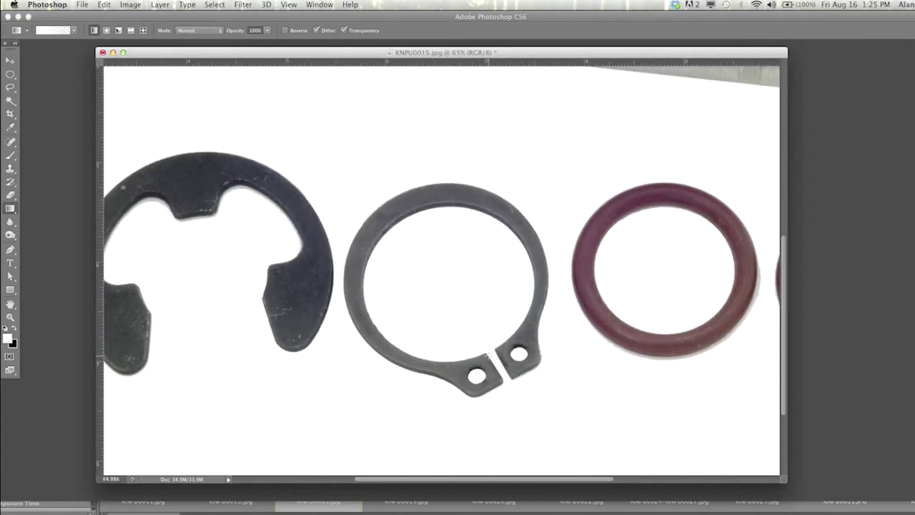
pyautogui.scroll(-2, 491, 344)
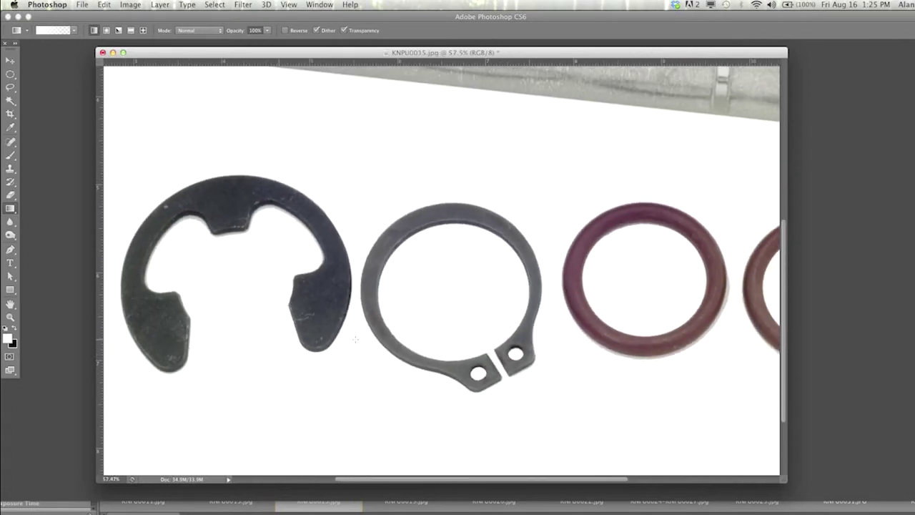
# Select the gray shadow along the outer edge of the purple O-ring with the Magic Wand, fill it with white, and deselect.
pyautogui.scroll(8, 634, 327)
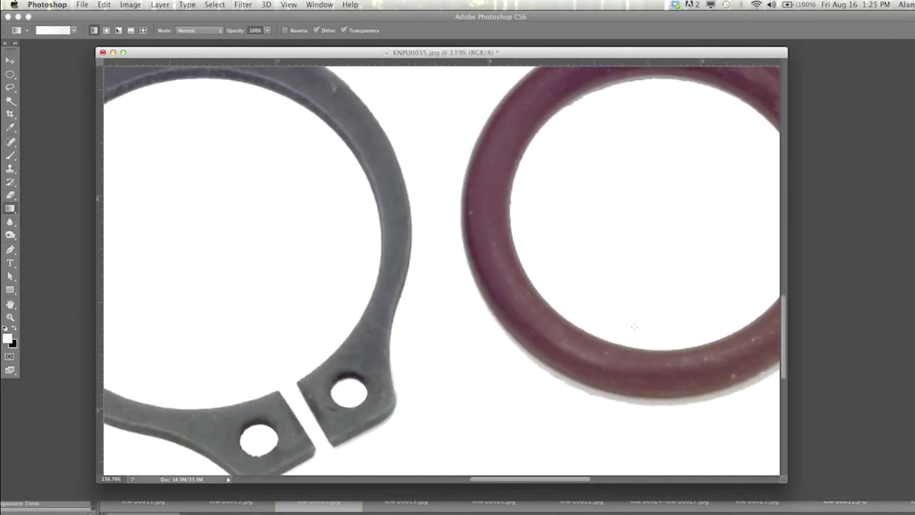
pyautogui.press('h')
pyautogui.moveTo(668, 288); pyautogui.dragTo(427, 332)
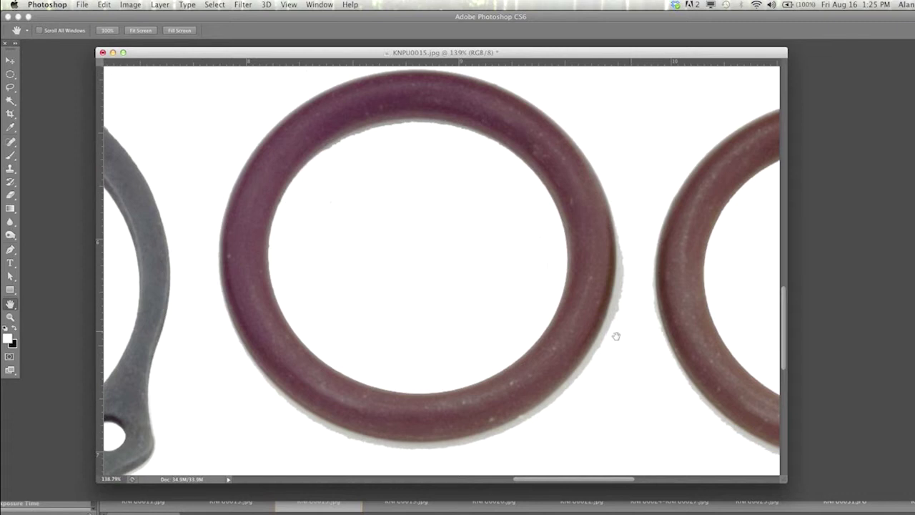
pyautogui.press('w')
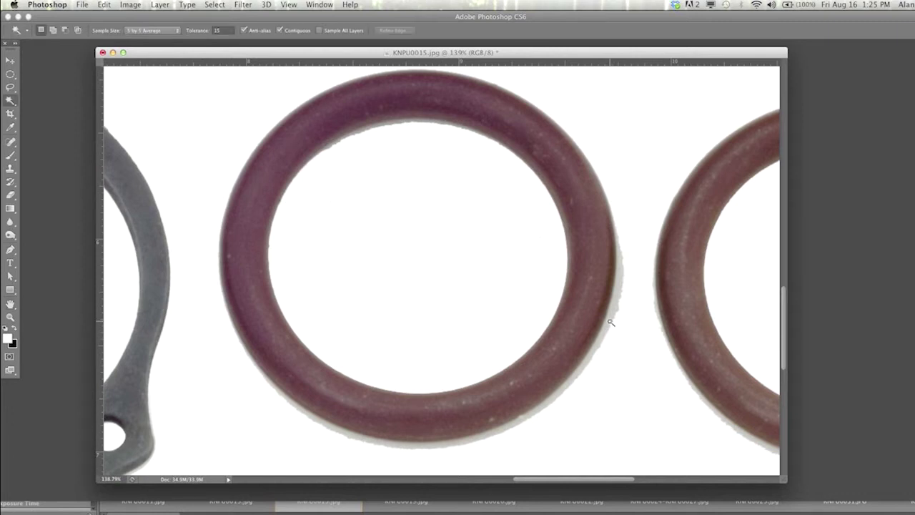
pyautogui.click(609, 322)
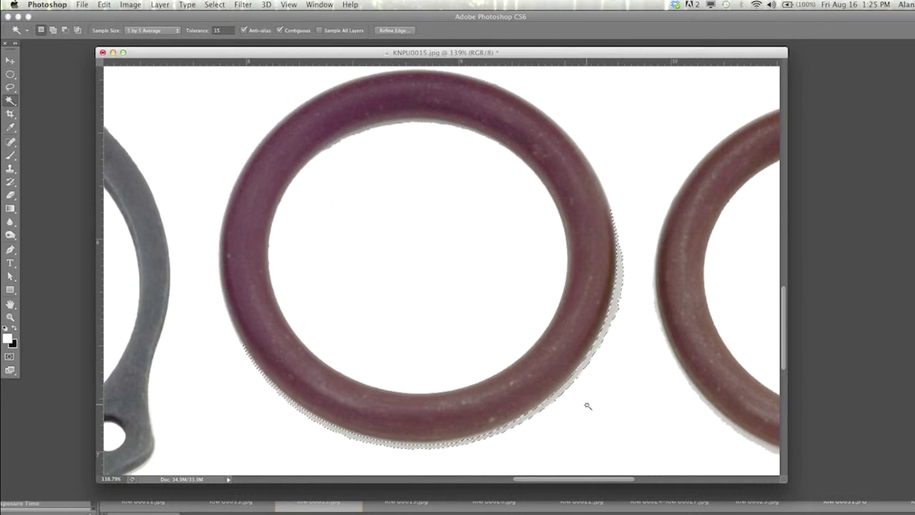
pyautogui.press('g')
pyautogui.moveTo(425, 327); pyautogui.dragTo(376, 245)
pyautogui.press('super+d')
# Draw a trial Lasso selection mixing straight and freehand segments in the white area between the pin and the rings, and deselect it.
pyautogui.scroll(-10, 655, 396)
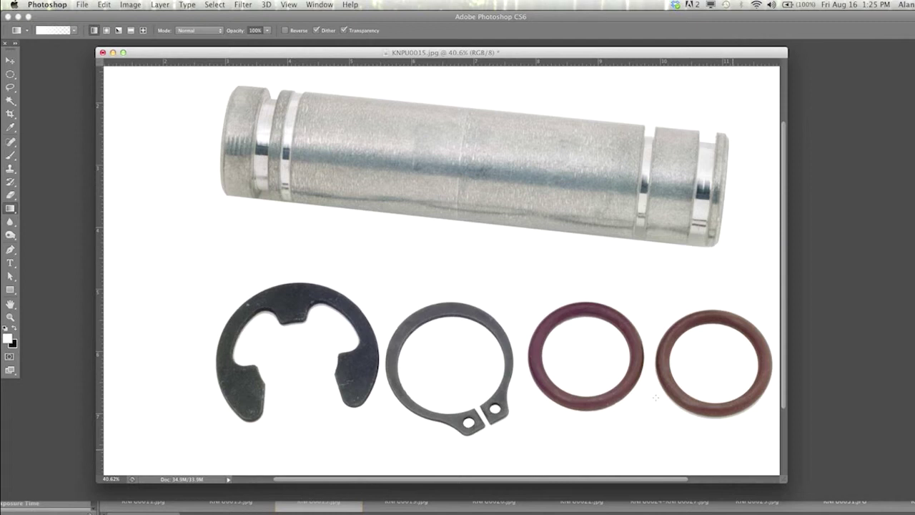
pyautogui.scroll(3, 660, 379)
pyautogui.press('l')
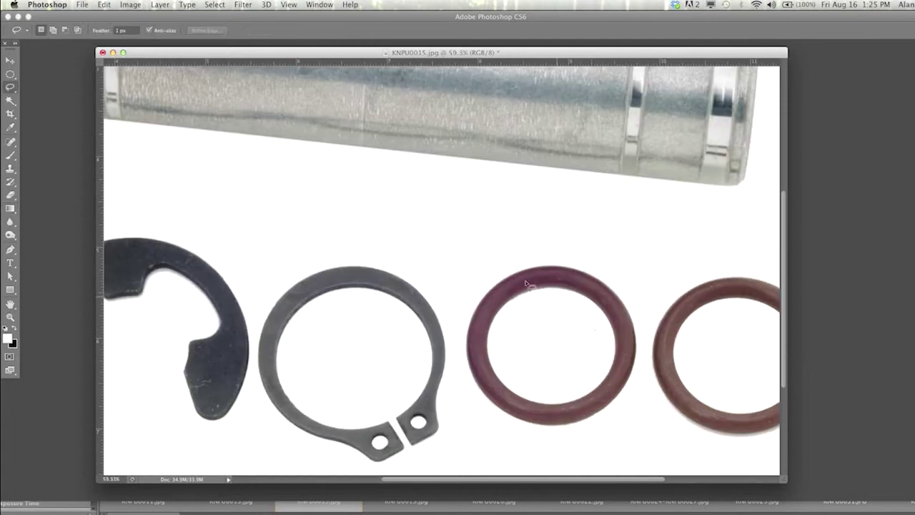
pyautogui.click(462, 200)
pyautogui.click(212, 179)
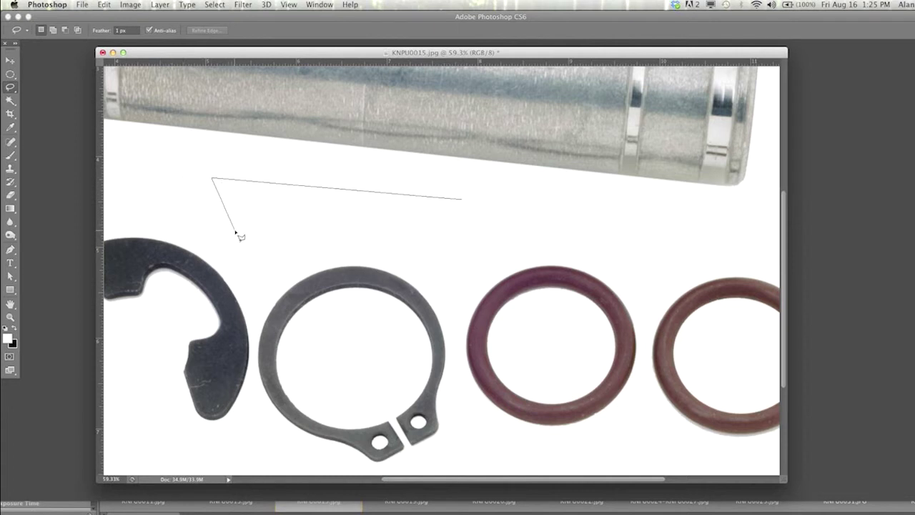
pyautogui.click(235, 231)
pyautogui.moveTo(308, 236)
pyautogui.mouseDown()
pyautogui.moveTo(379, 229)
pyautogui.moveTo(424, 239)
pyautogui.moveTo(439, 222)
pyautogui.mouseUp()
pyautogui.moveTo(439, 222); pyautogui.dragTo(436, 220)
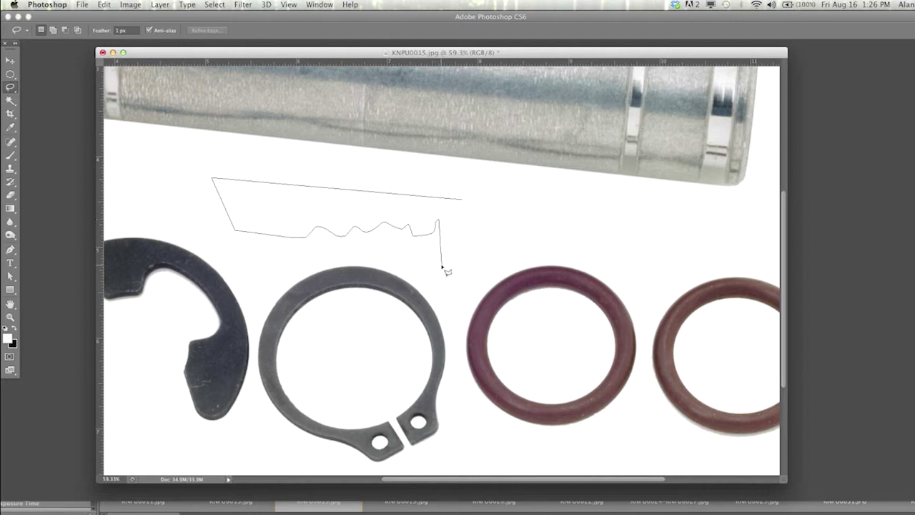
pyautogui.click(476, 220)
pyautogui.doubleClick(500, 209)
pyautogui.press('super+d')
# Crop the image closely around the pin, clips and O-rings, leaving a narrow white margin on all sides, and save the file.
pyautogui.scroll(-3, 464, 248)
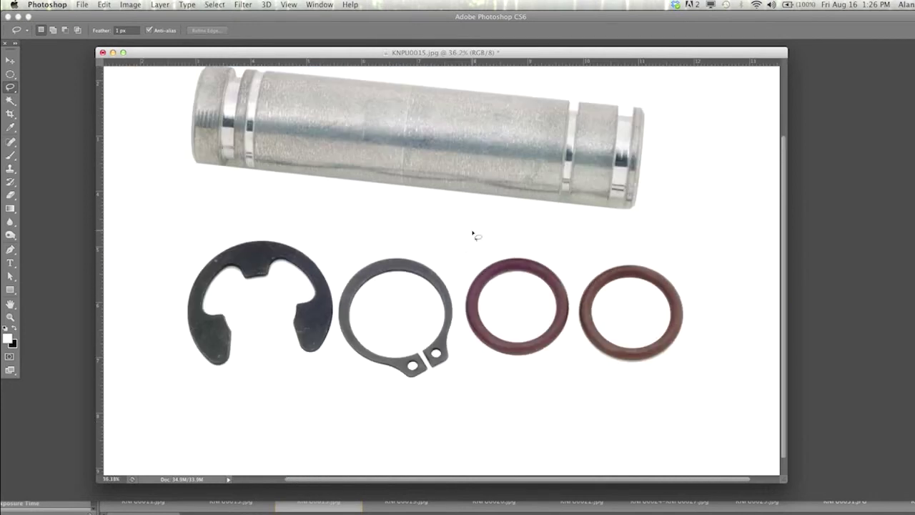
pyautogui.scroll(-4, 310, 218)
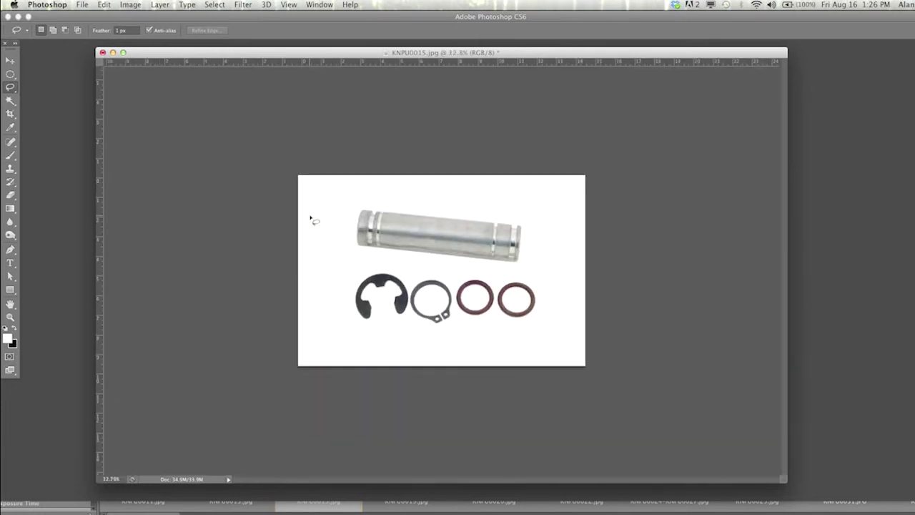
pyautogui.press('c')
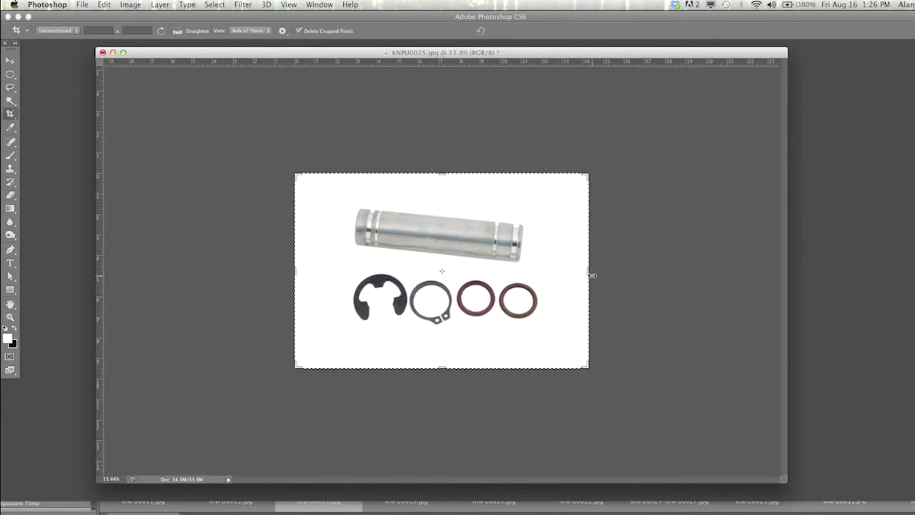
pyautogui.moveTo(591, 274); pyautogui.dragTo(570, 274)
pyautogui.moveTo(313, 270); pyautogui.dragTo(331, 271)
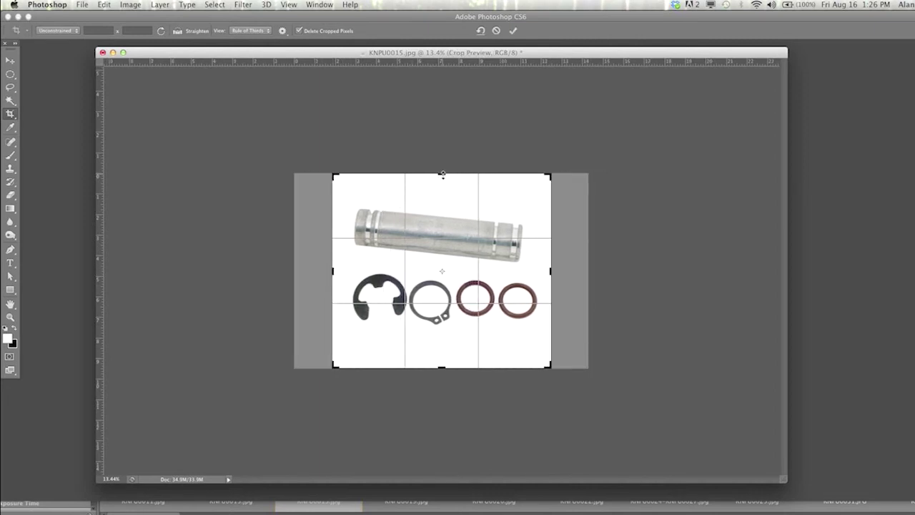
pyautogui.moveTo(443, 184); pyautogui.dragTo(443, 187)
pyautogui.moveTo(442, 353); pyautogui.dragTo(442, 343)
pyautogui.moveTo(331, 271); pyautogui.dragTo(337, 271)
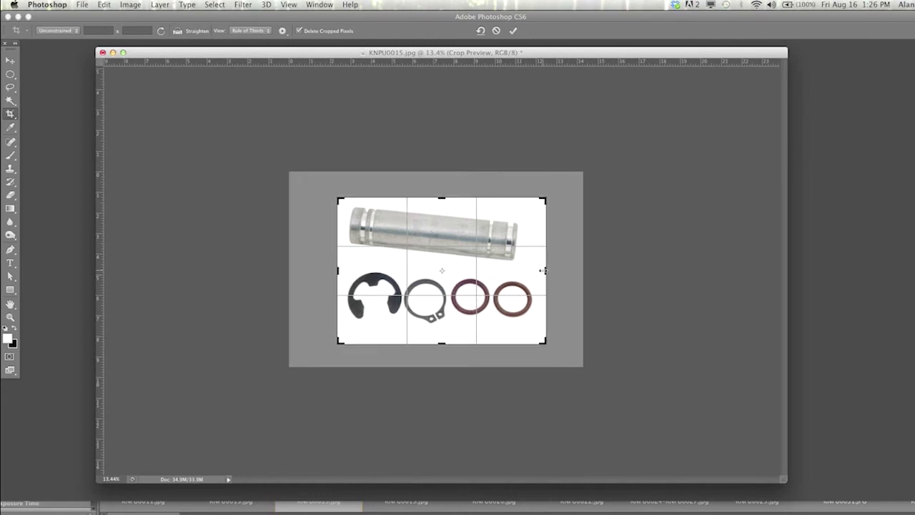
pyautogui.moveTo(542, 270); pyautogui.dragTo(539, 271)
pyautogui.press('Return')
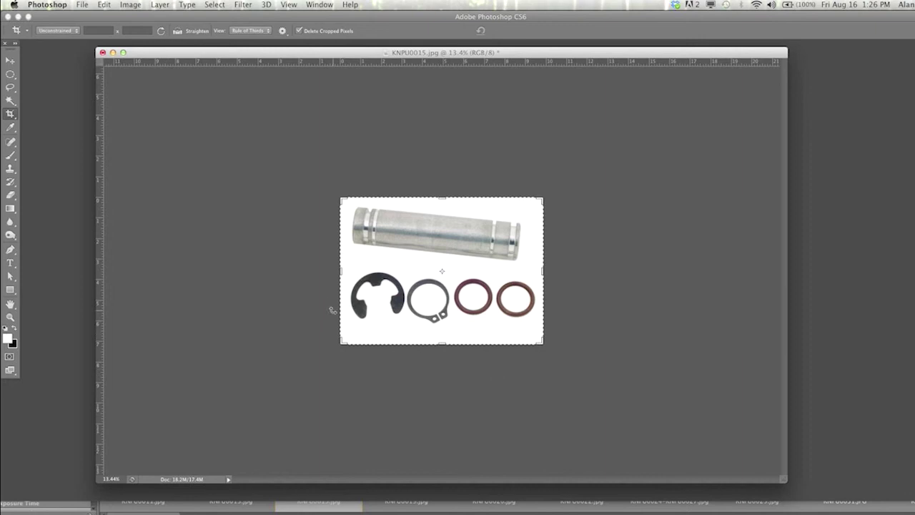
pyautogui.press('super+s')
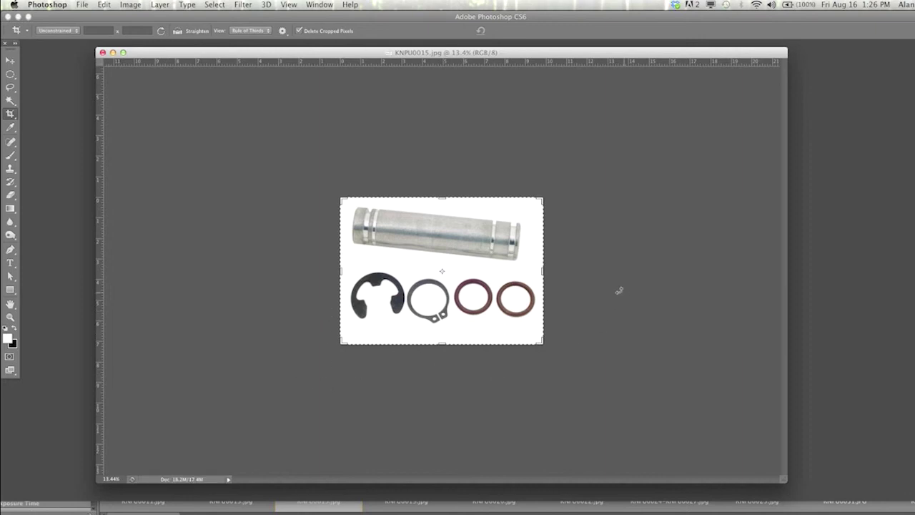
# Reset the foreground and background colors to default and resize the image to 150 pixels wide with proportions constrained.
pyautogui.press('d')
pyautogui.click(124, 6)
pyautogui.click(152, 94)
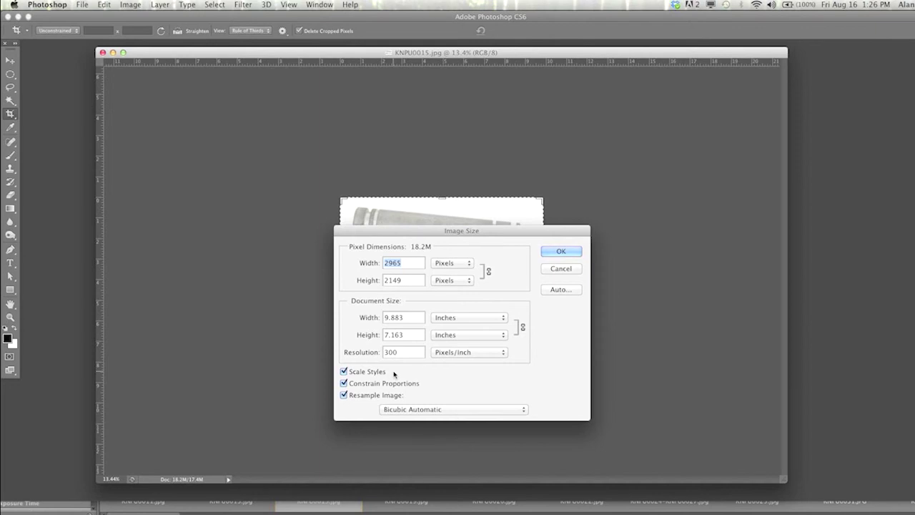
pyautogui.write('150')
pyautogui.click(561, 251)
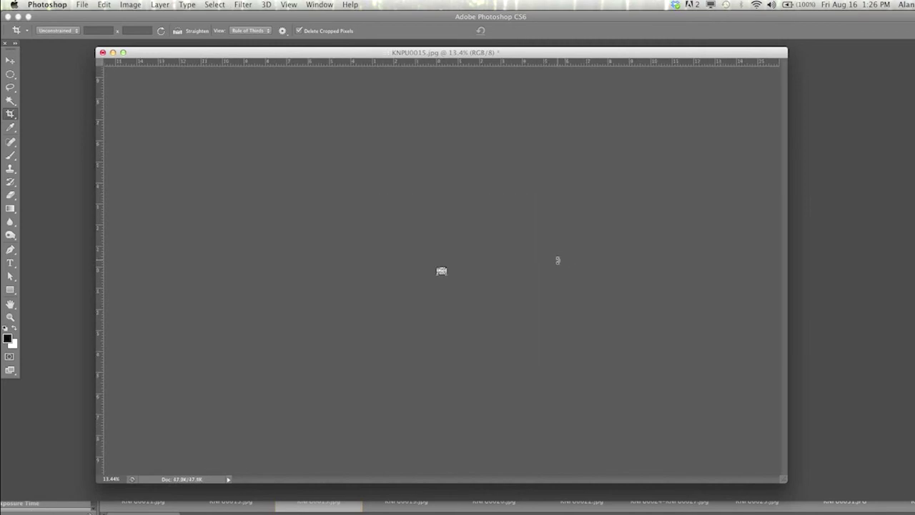
# Save the resized image as JPEG KNPU0015.jpg in the "resized to 150 pixel AJS" folder and close the document.
pyautogui.press('super+shift+s')
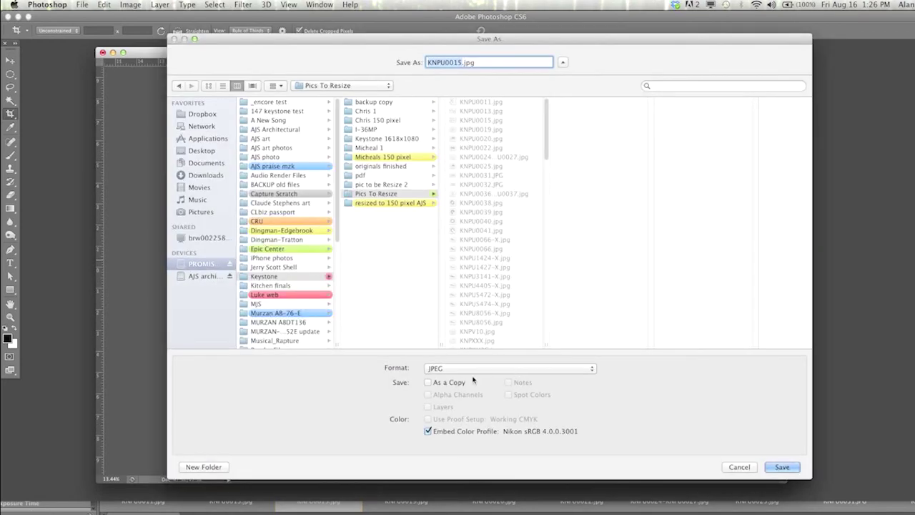
pyautogui.click(370, 204)
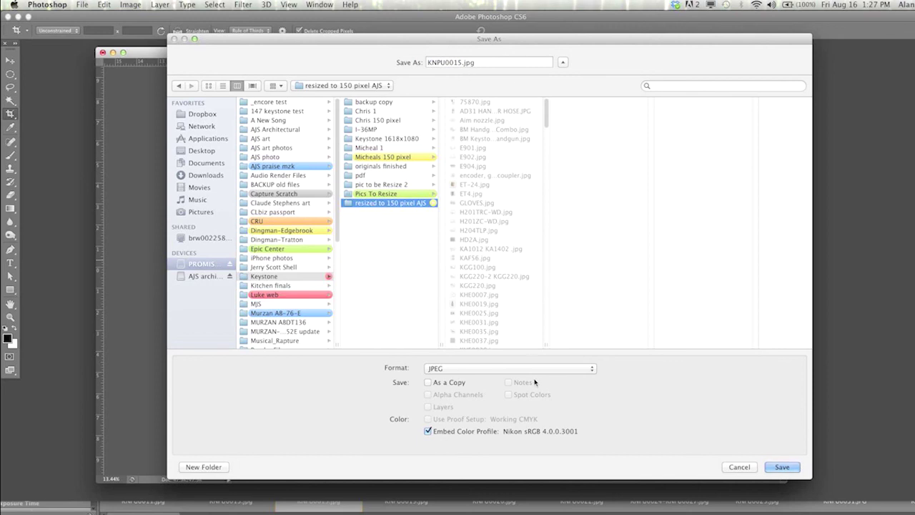
pyautogui.click(779, 468)
pyautogui.click(374, 244)
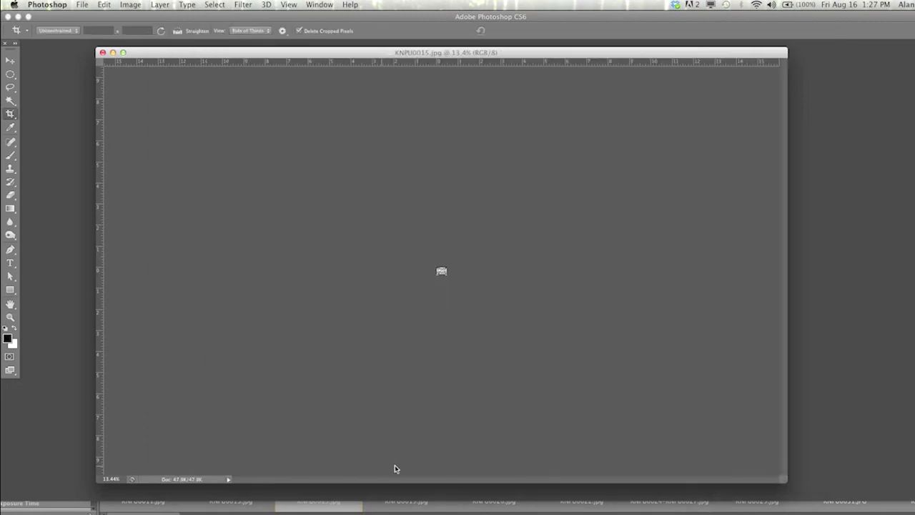
pyautogui.press('super+w')
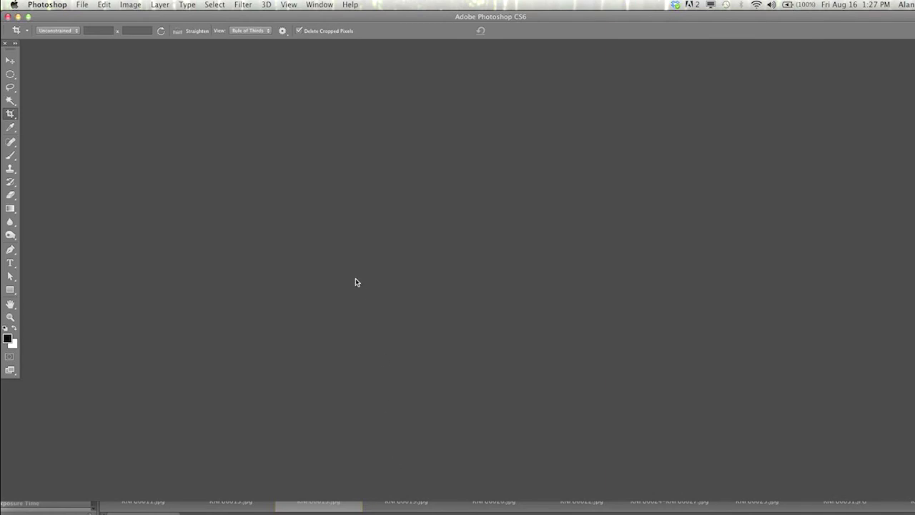